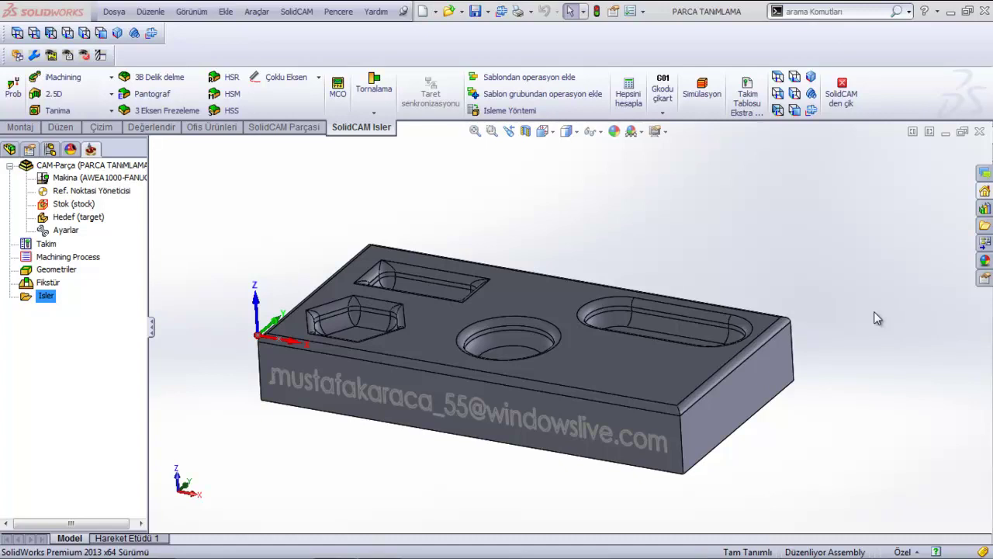
Step: Add a new Havuz (pocket) operation from the Isler context menu
{"action": "right_click", "coordinate": [44, 295]}
{"action": "mouse_move", "coordinate": [82, 214]}
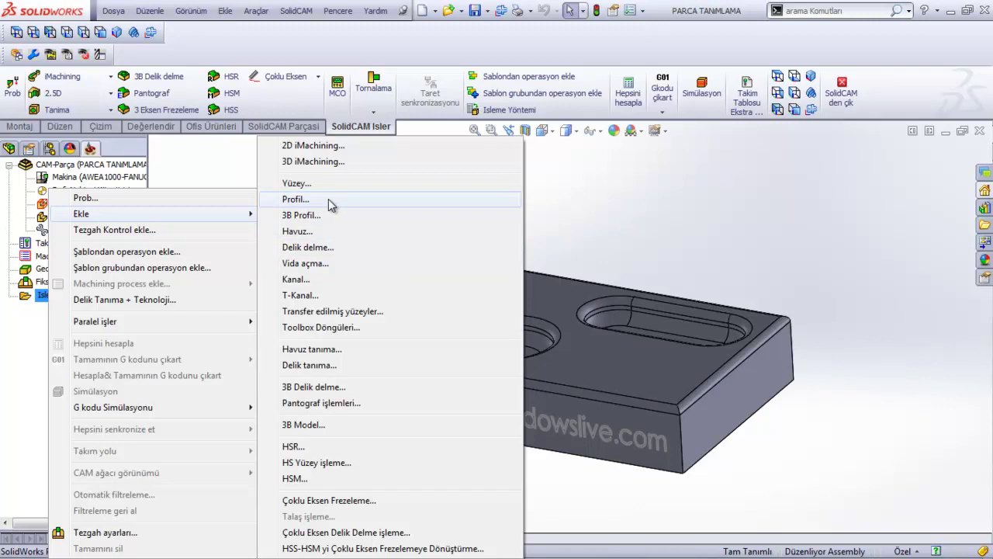
{"action": "left_click", "coordinate": [303, 235]}
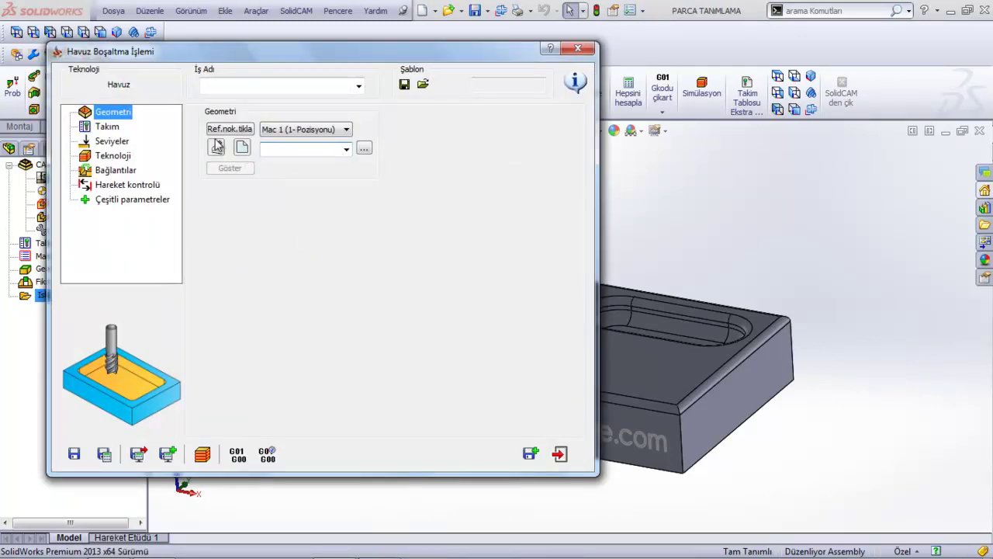
Step: Define a new milling tool for the pocket operation, adding a Parmak freze end mill as tool 1
{"action": "left_click", "coordinate": [107, 128]}
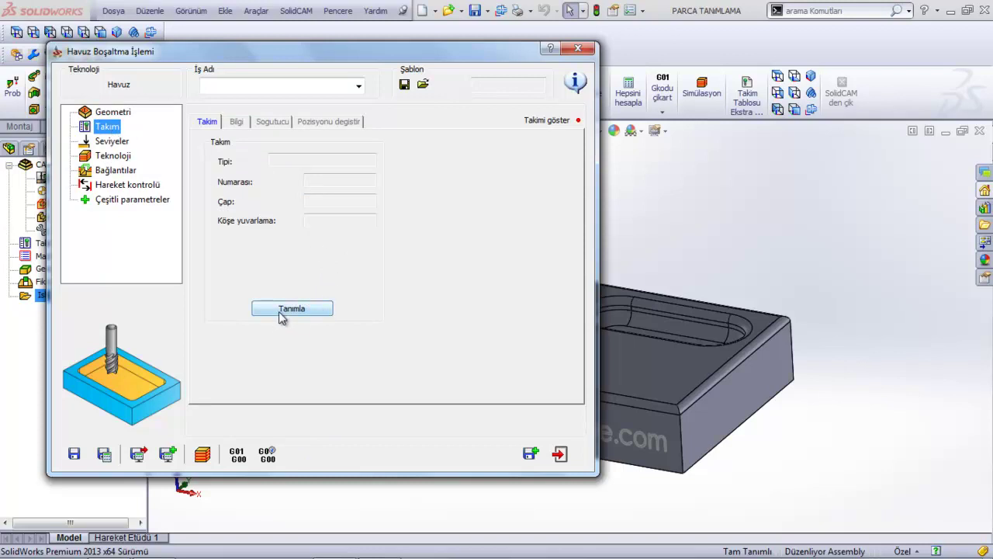
{"action": "left_click", "coordinate": [298, 308]}
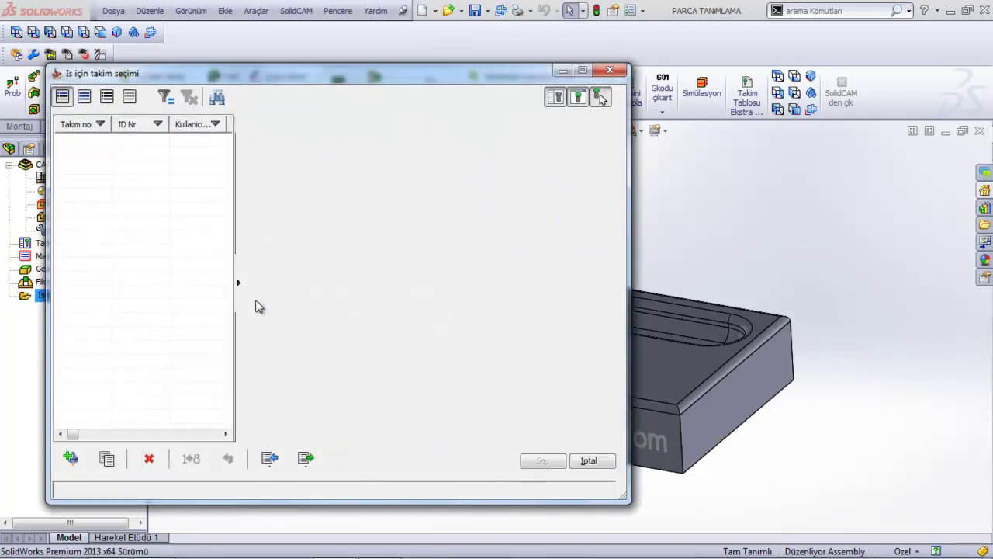
{"action": "left_click", "coordinate": [70, 459]}
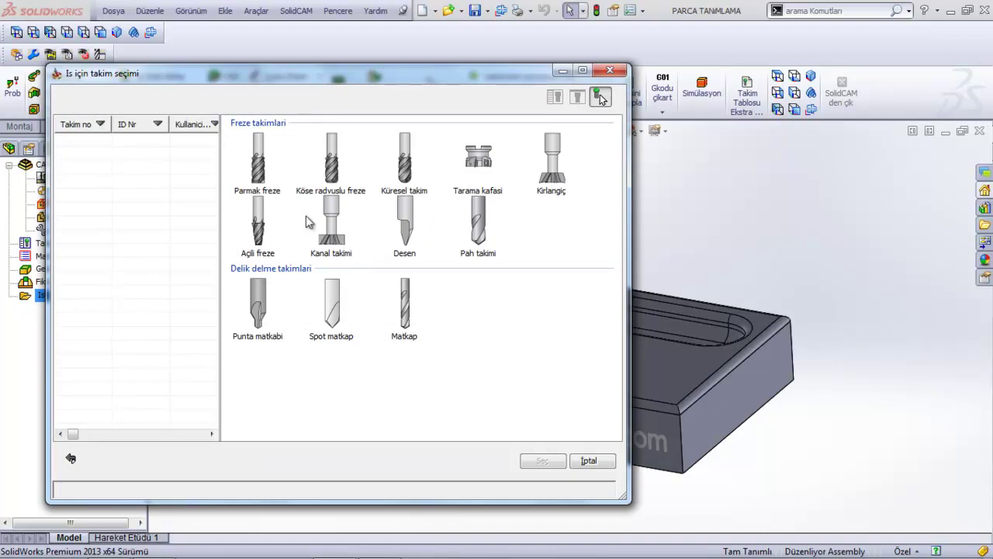
{"action": "double_click", "coordinate": [260, 167]}
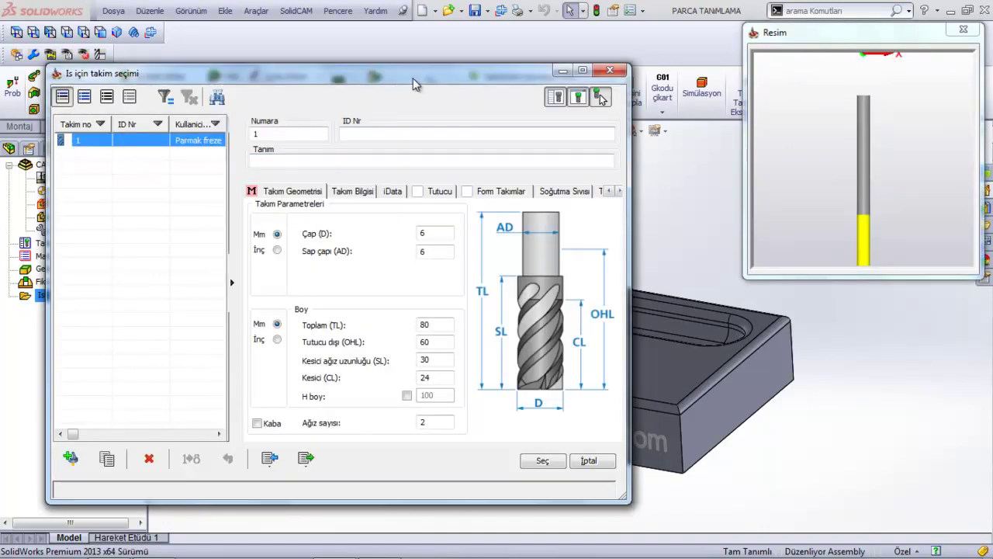
Step: Set tool 1's diameter to 10 mm and flute count to 4, checking its lengths
{"action": "left_click_drag", "start_coordinate": [415, 75], "coordinate": [428, 68]}
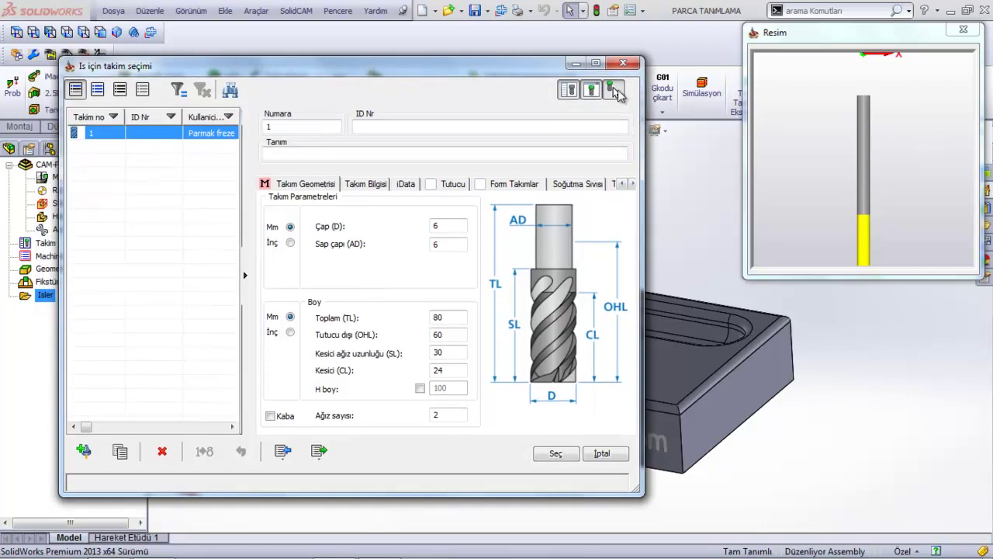
{"action": "left_click", "coordinate": [591, 91]}
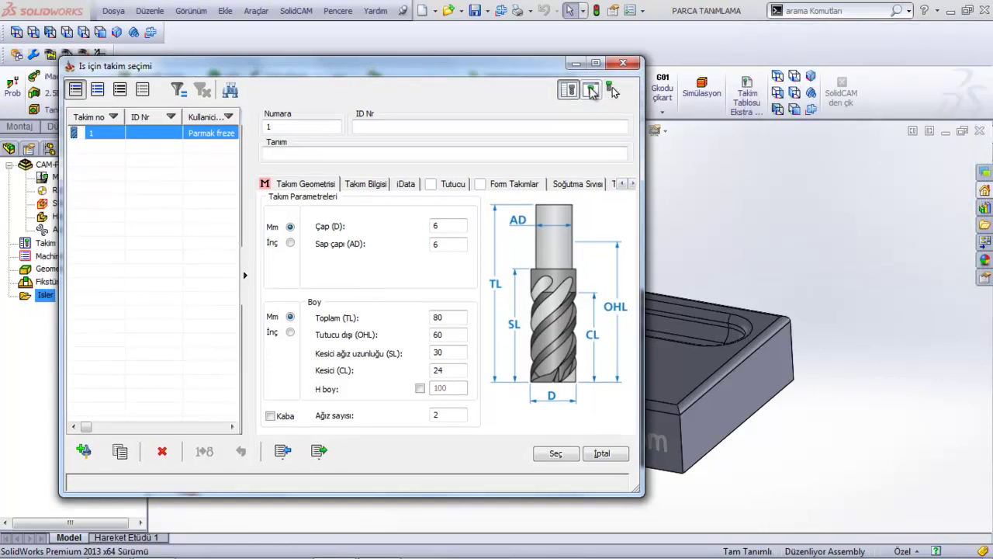
{"action": "left_click", "coordinate": [591, 91]}
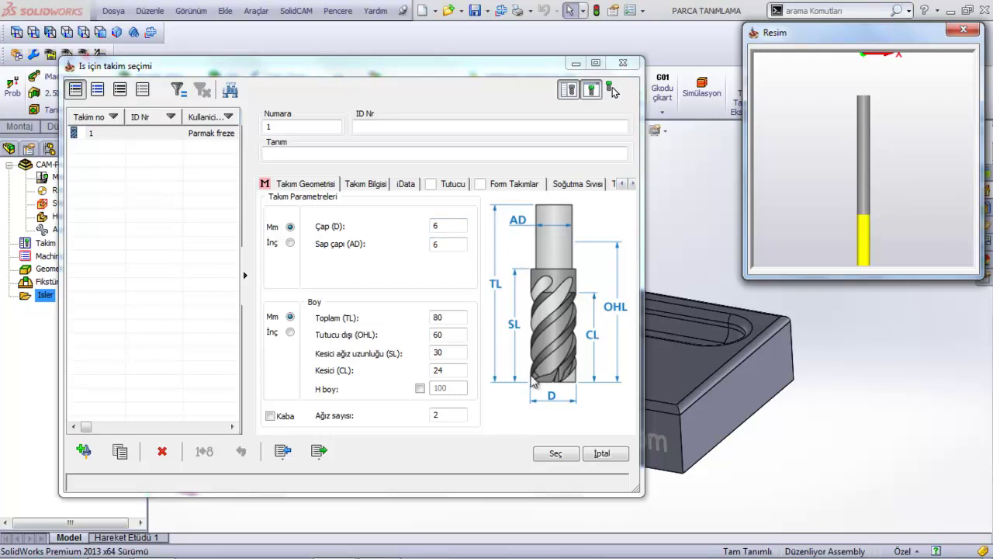
{"action": "left_click", "coordinate": [553, 396]}
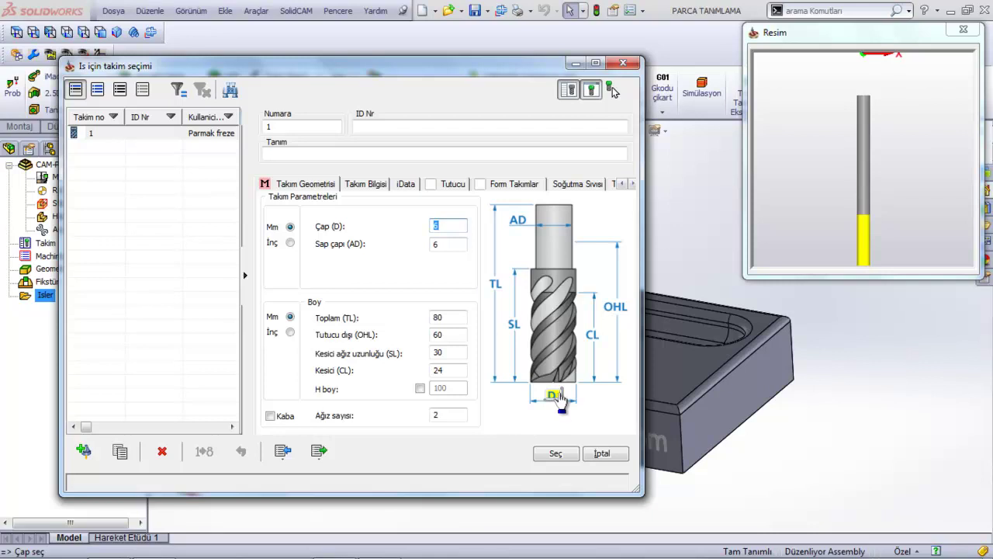
{"action": "type", "text": "10"}
{"action": "left_click", "coordinate": [594, 335]}
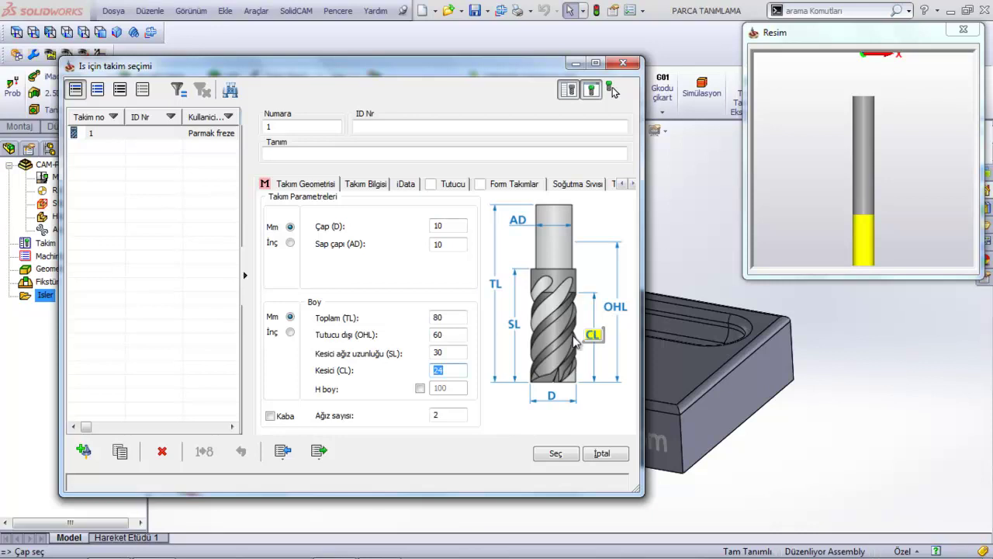
{"action": "left_click", "coordinate": [517, 332]}
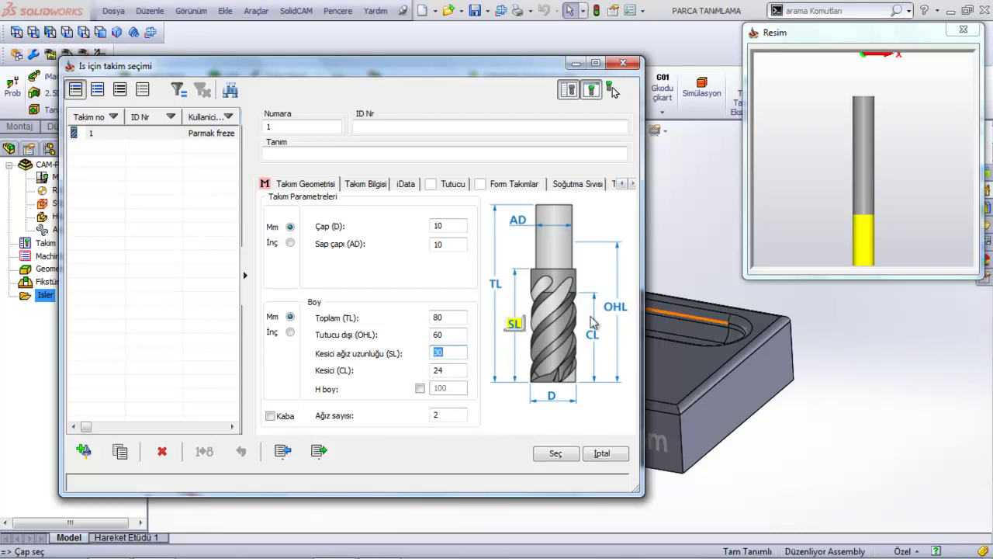
{"action": "left_click", "coordinate": [619, 310]}
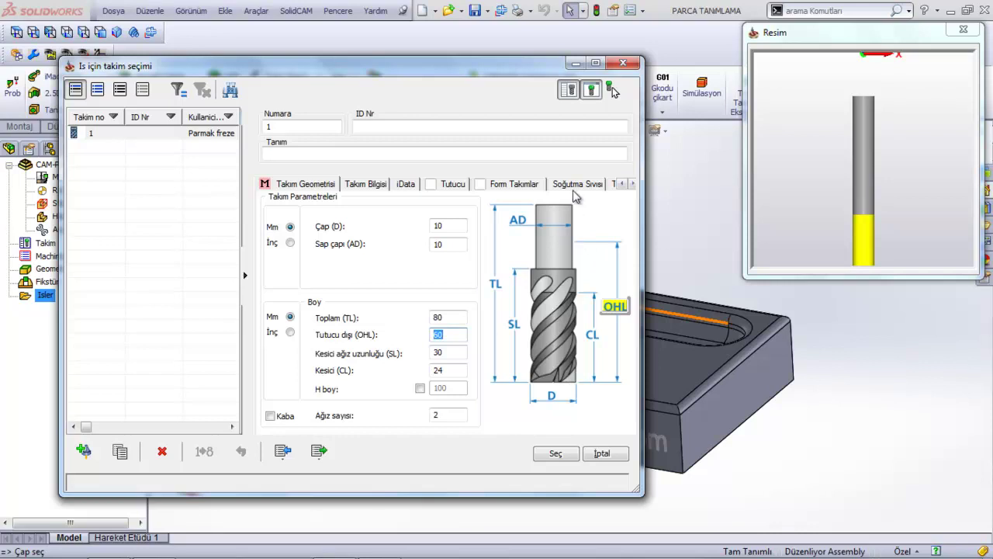
{"action": "left_click", "coordinate": [497, 287]}
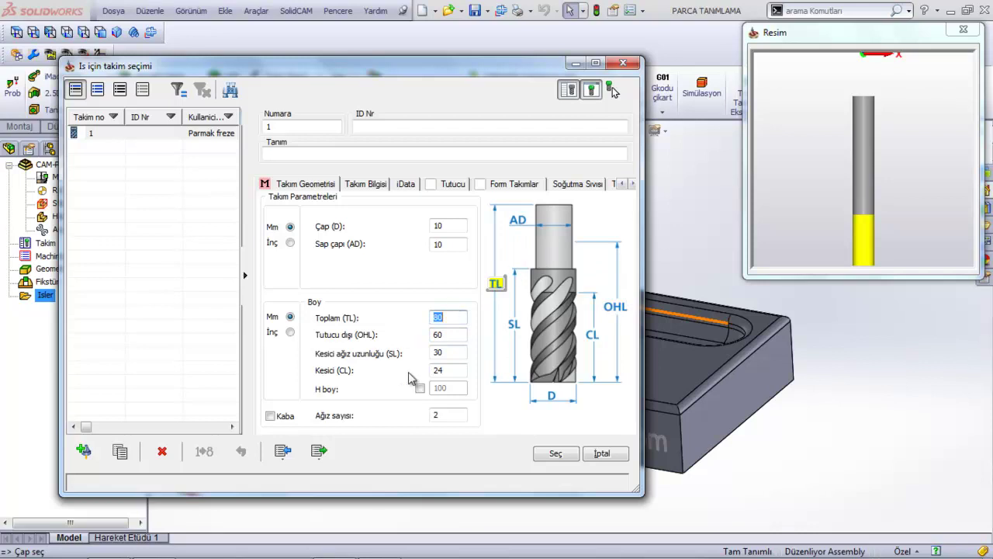
{"action": "left_click", "coordinate": [448, 417]}
{"action": "double_click", "coordinate": [433, 417]}
{"action": "type", "text": "4"}
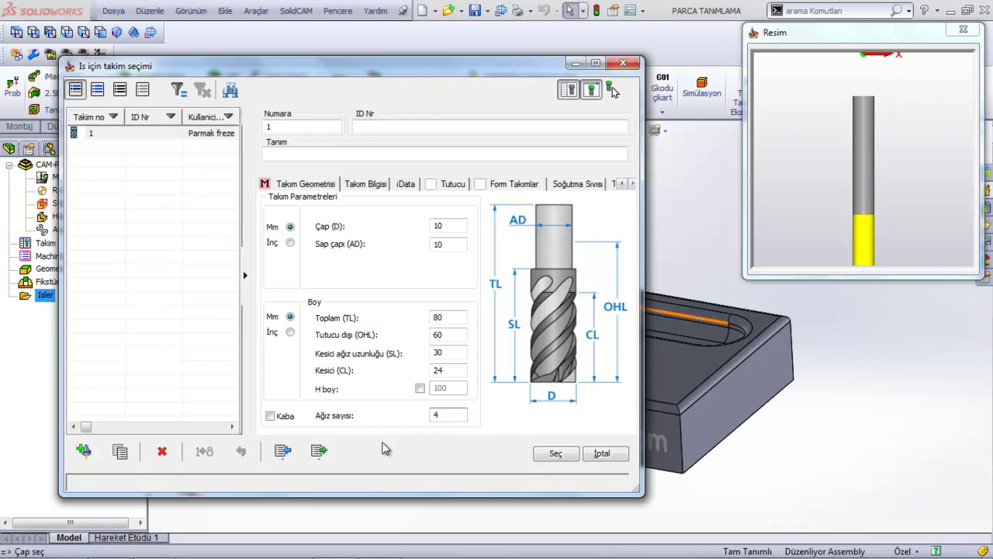
Step: Assign the 10 mm end mill to the pocket operation and reopen its tool definition
{"action": "left_click", "coordinate": [367, 191]}
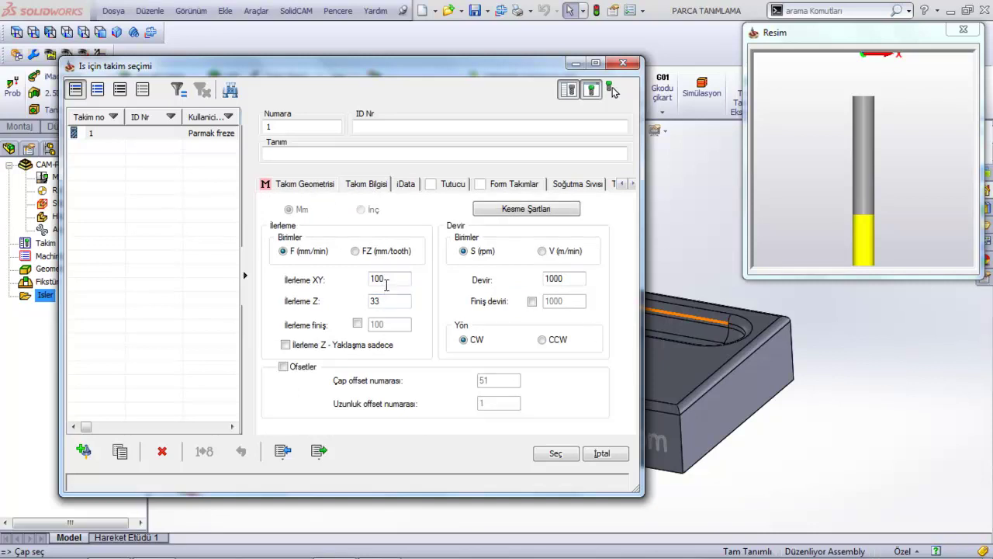
{"action": "left_click", "coordinate": [320, 184]}
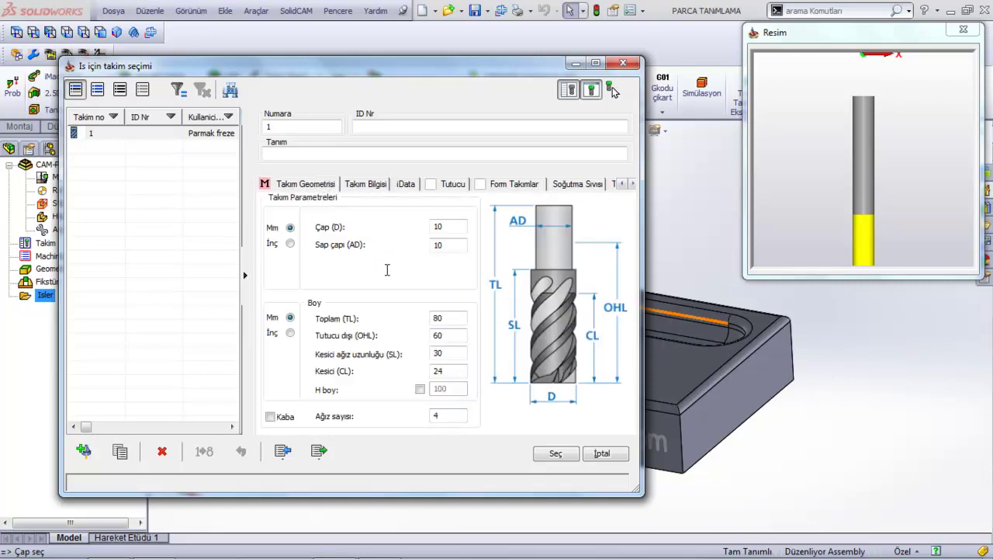
{"action": "left_click", "coordinate": [555, 455]}
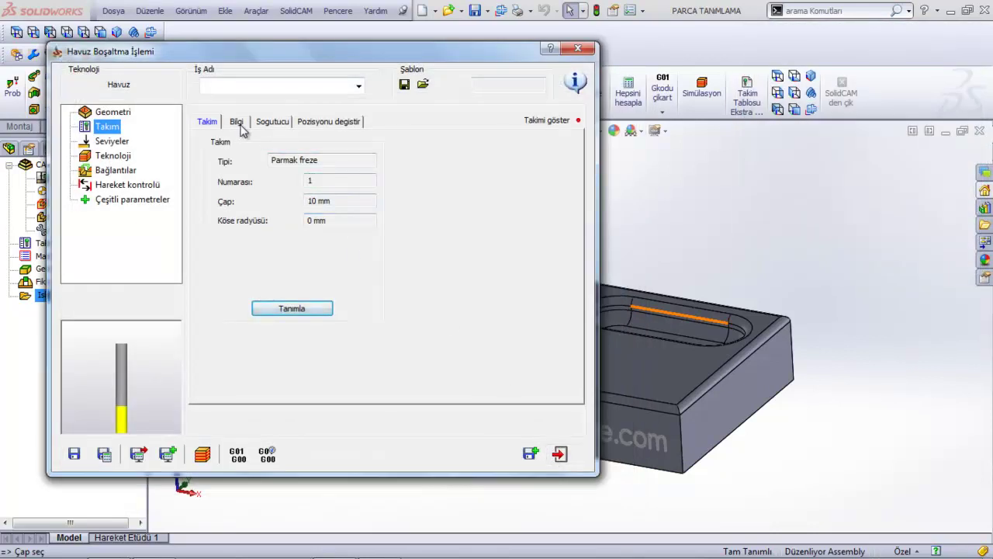
{"action": "left_click", "coordinate": [237, 125]}
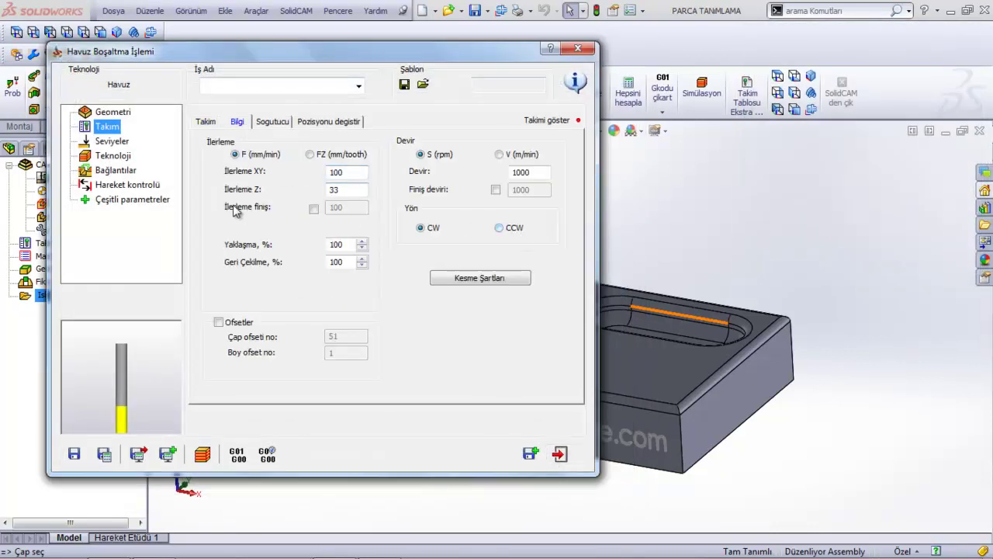
{"action": "left_click", "coordinate": [206, 124]}
{"action": "left_click", "coordinate": [292, 310]}
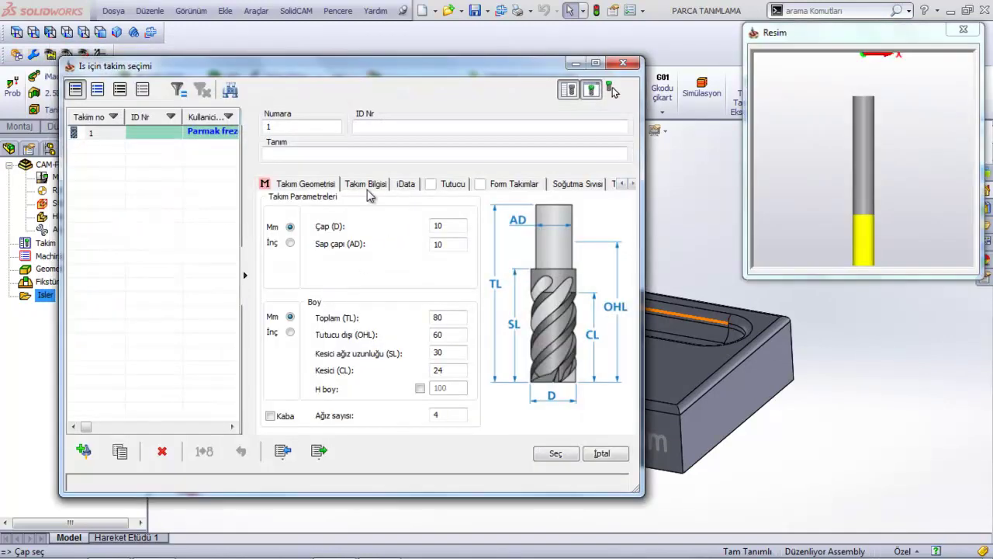
Step: Set tool 1's feeds to XY 500 and Z 50, with a 1000 finishing feed
{"action": "left_click", "coordinate": [367, 188]}
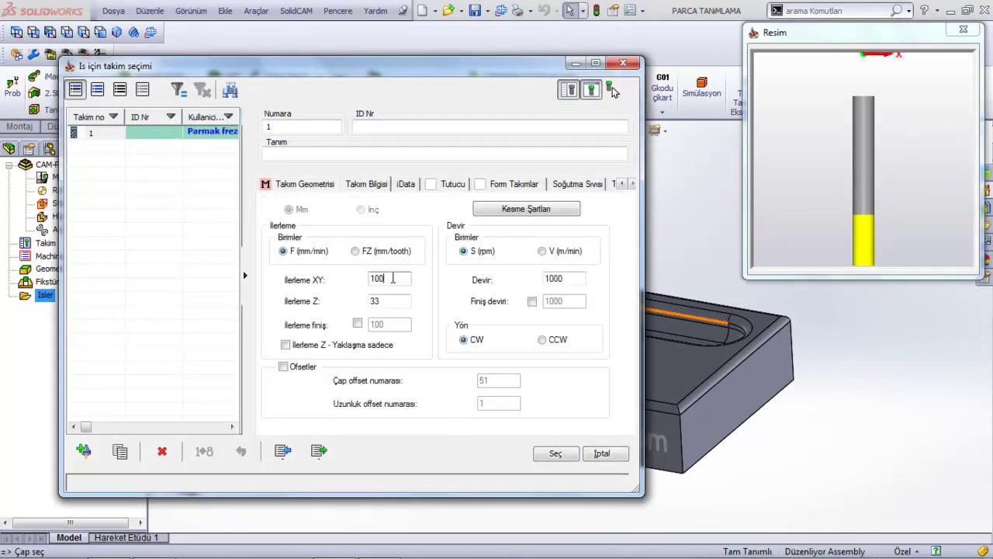
{"action": "left_click", "coordinate": [381, 301]}
{"action": "left_click", "coordinate": [385, 300]}
{"action": "left_click", "coordinate": [394, 277]}
{"action": "left_click_drag", "start_coordinate": [394, 277], "coordinate": [369, 279]}
{"action": "type", "text": "50"}
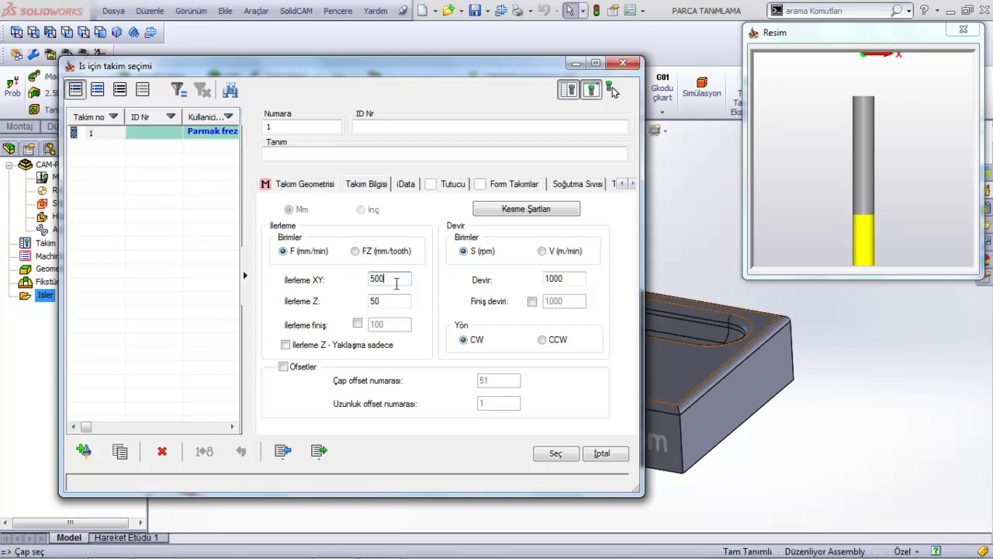
{"action": "left_click", "coordinate": [383, 305]}
{"action": "left_click", "coordinate": [357, 324]}
{"action": "type", "text": "1000"}
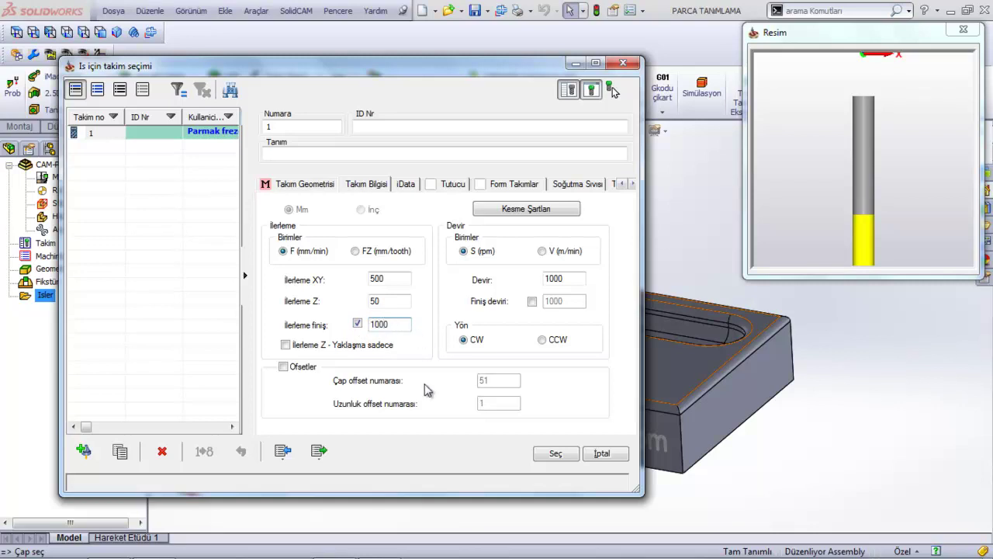
Step: Keep the spindle speed in rpm at 999.999 after comparing it in m/min
{"action": "left_click", "coordinate": [478, 255]}
{"action": "left_click", "coordinate": [554, 253]}
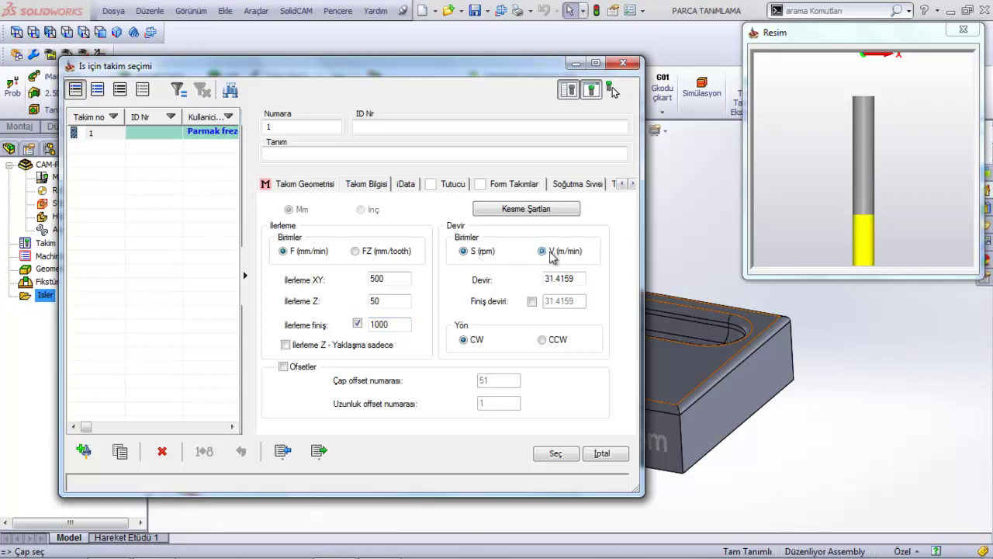
{"action": "left_click", "coordinate": [464, 252]}
{"action": "left_click", "coordinate": [546, 253]}
{"action": "left_click", "coordinate": [464, 252]}
{"action": "left_click", "coordinate": [543, 253]}
{"action": "left_click", "coordinate": [478, 253]}
Step: Leave the finishing spindle speed off and set spindle rotation to clockwise (CW)
{"action": "left_click", "coordinate": [532, 302]}
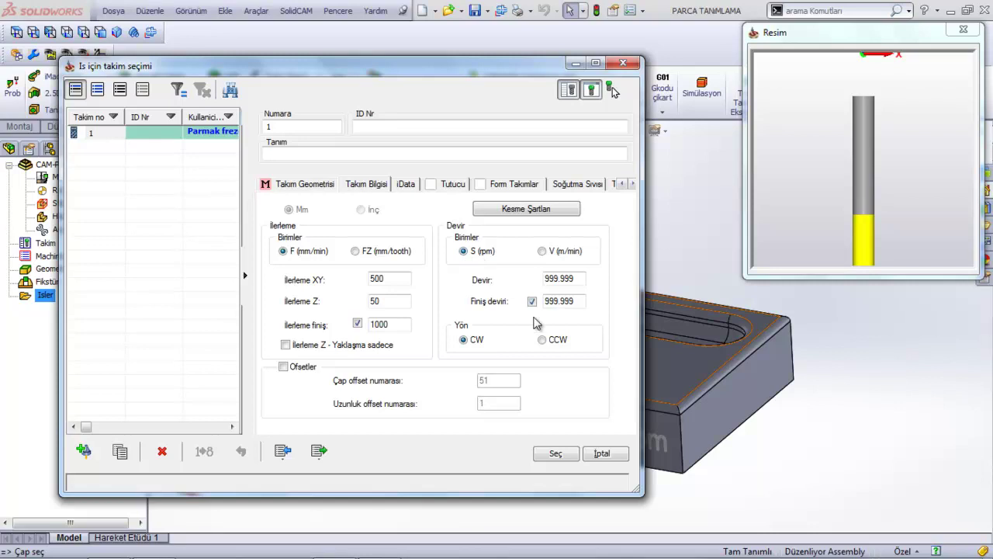
{"action": "left_click", "coordinate": [532, 302]}
{"action": "left_click", "coordinate": [545, 341]}
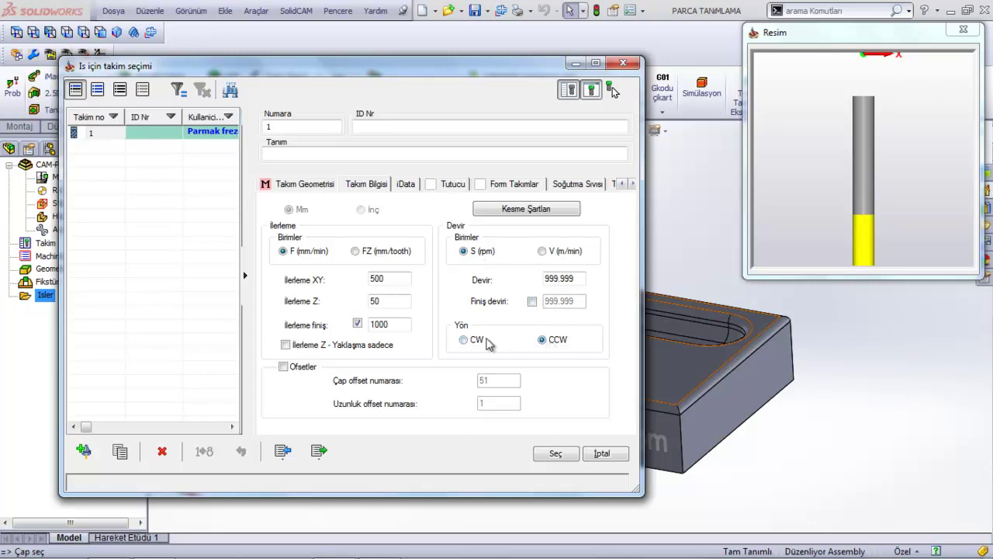
{"action": "left_click", "coordinate": [466, 340]}
Step: On iData, choose Aluminum_120BHN-69HRB as workpiece material and keep Karbür as tool material
{"action": "left_click", "coordinate": [406, 184]}
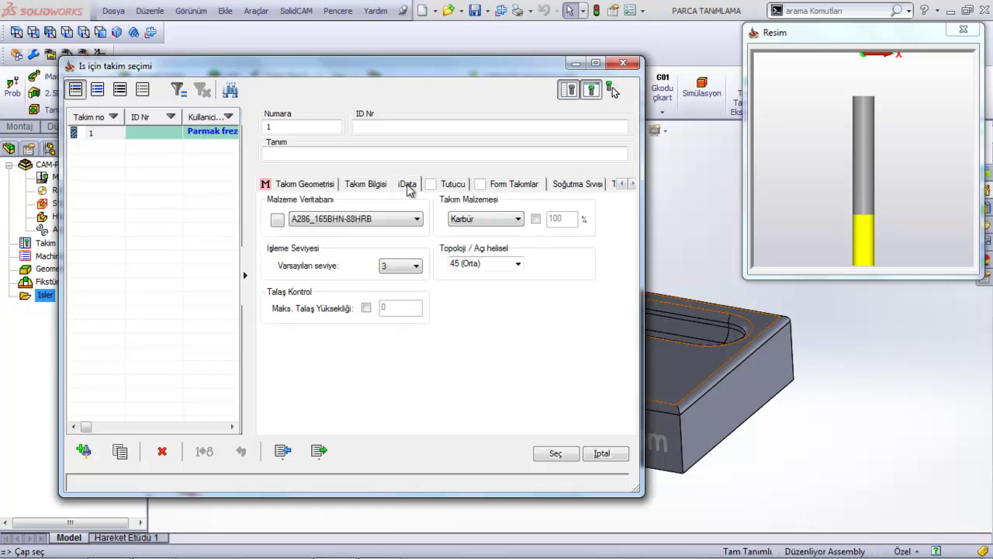
{"action": "left_click", "coordinate": [396, 221]}
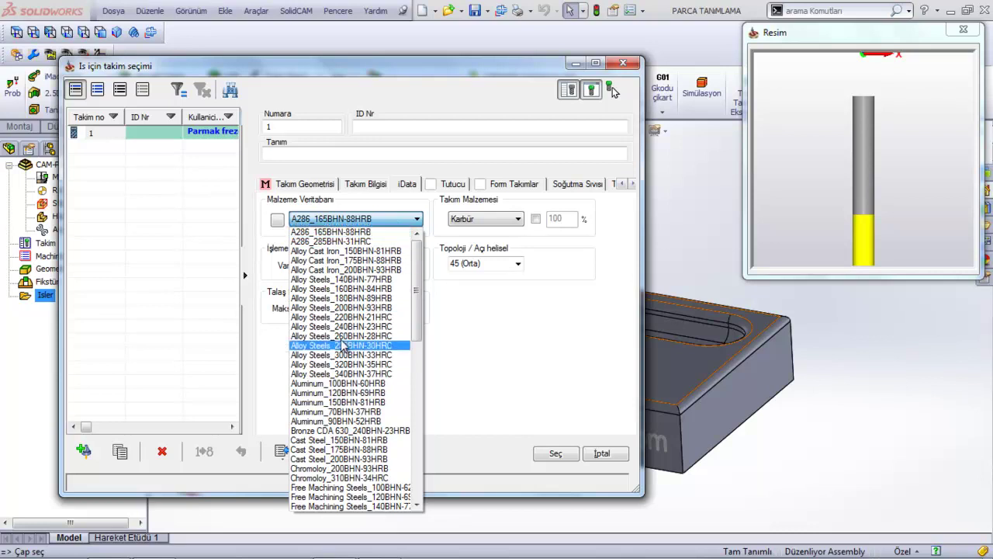
{"action": "left_click", "coordinate": [342, 393]}
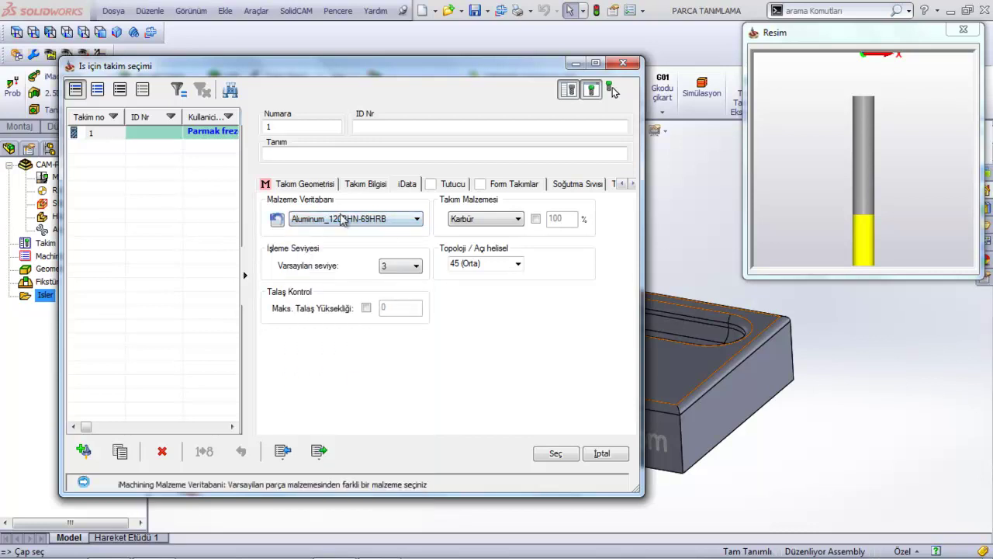
{"action": "left_click", "coordinate": [482, 220]}
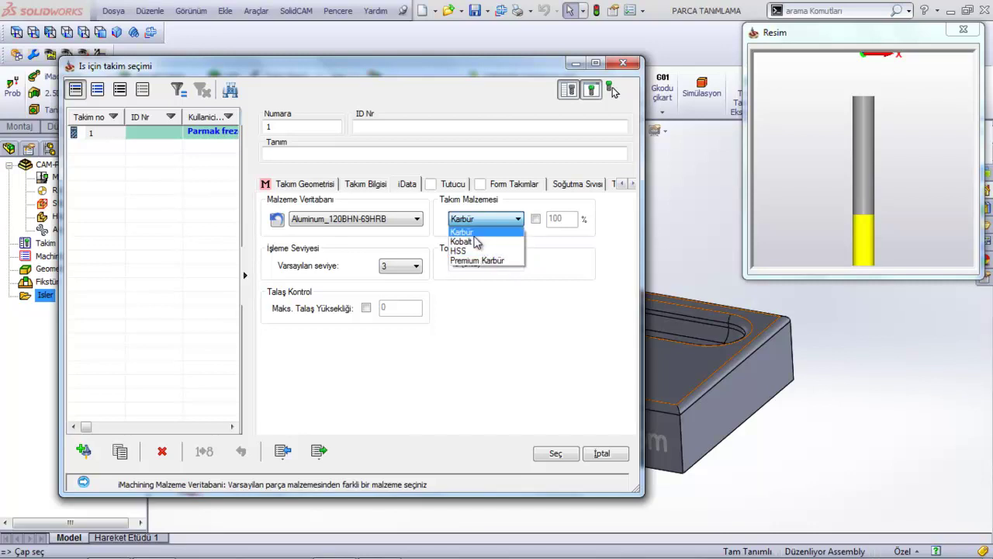
{"action": "left_click", "coordinate": [477, 233]}
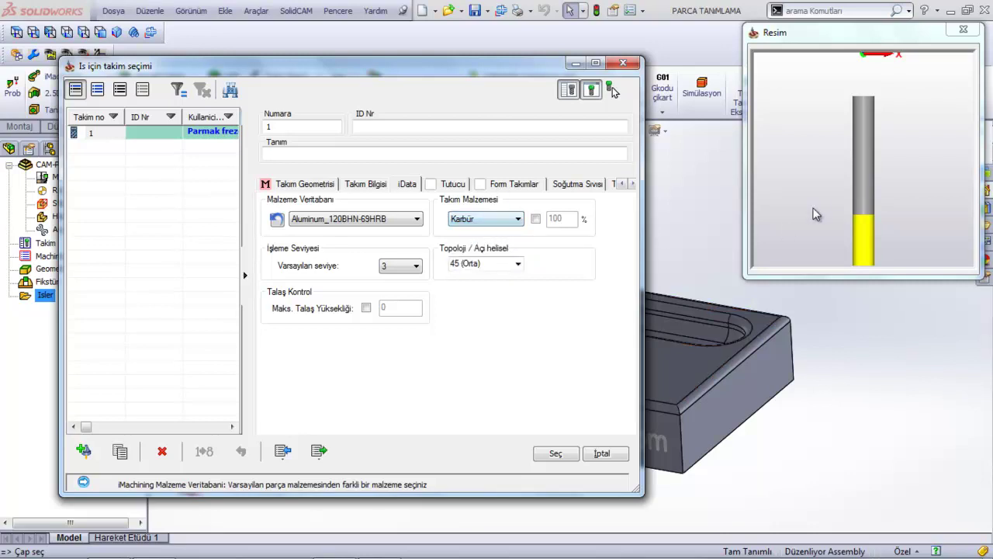
{"action": "left_click", "coordinate": [483, 220]}
{"action": "left_click", "coordinate": [466, 229]}
Step: Select the HSK A 63 ER 16x80 holder for tool 1 in the Tutucu holder tree
{"action": "left_click", "coordinate": [453, 187]}
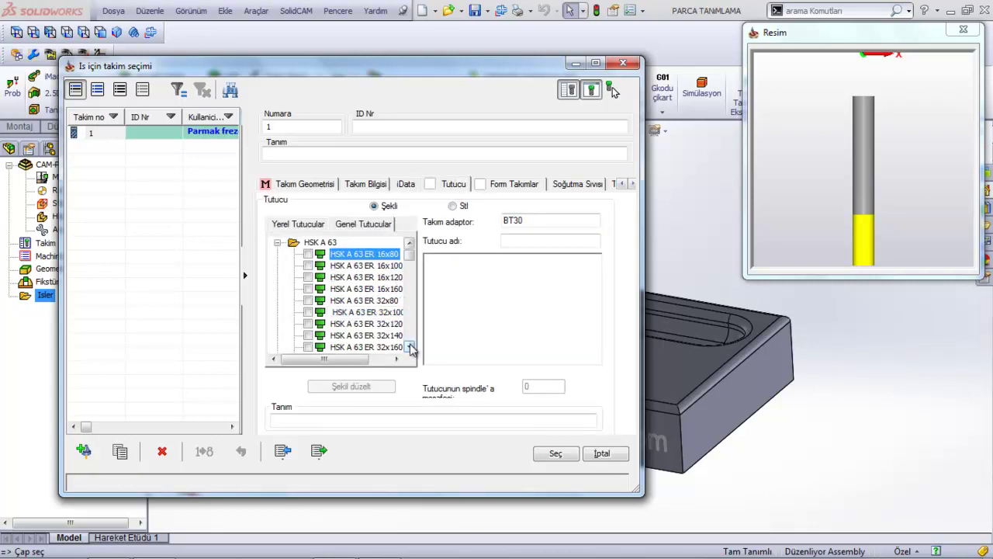
{"action": "left_click_drag", "start_coordinate": [409, 256], "coordinate": [405, 337]}
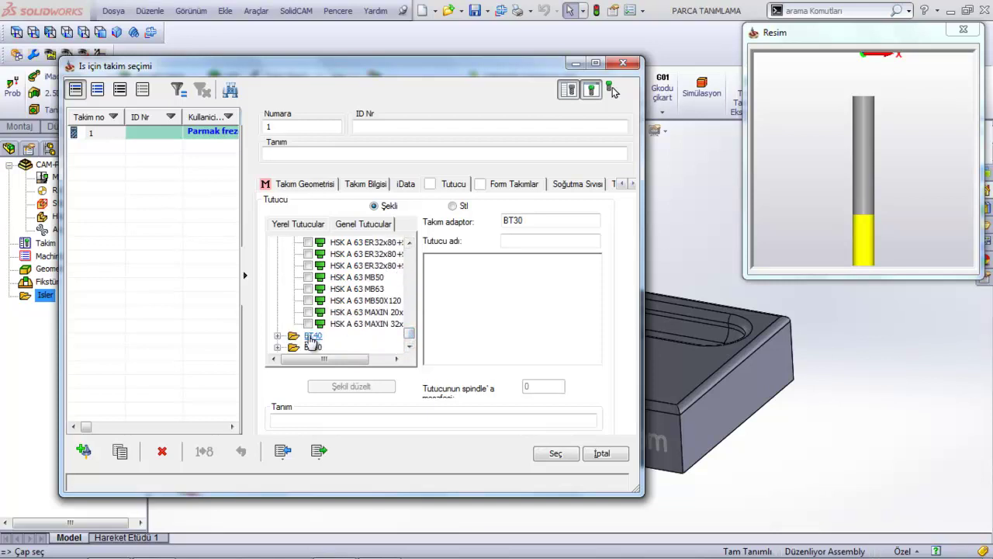
{"action": "left_click_drag", "start_coordinate": [405, 337], "coordinate": [404, 233]}
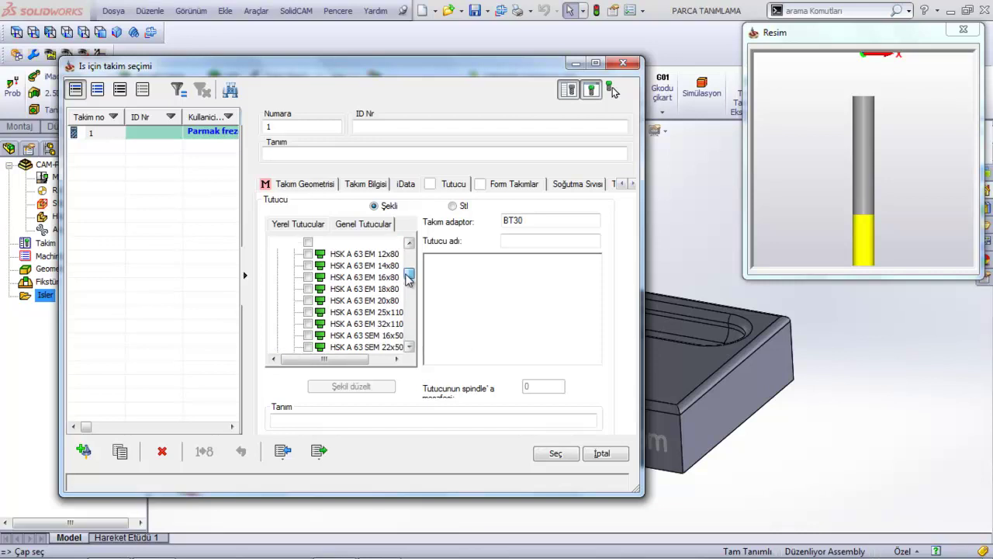
{"action": "left_click", "coordinate": [308, 254]}
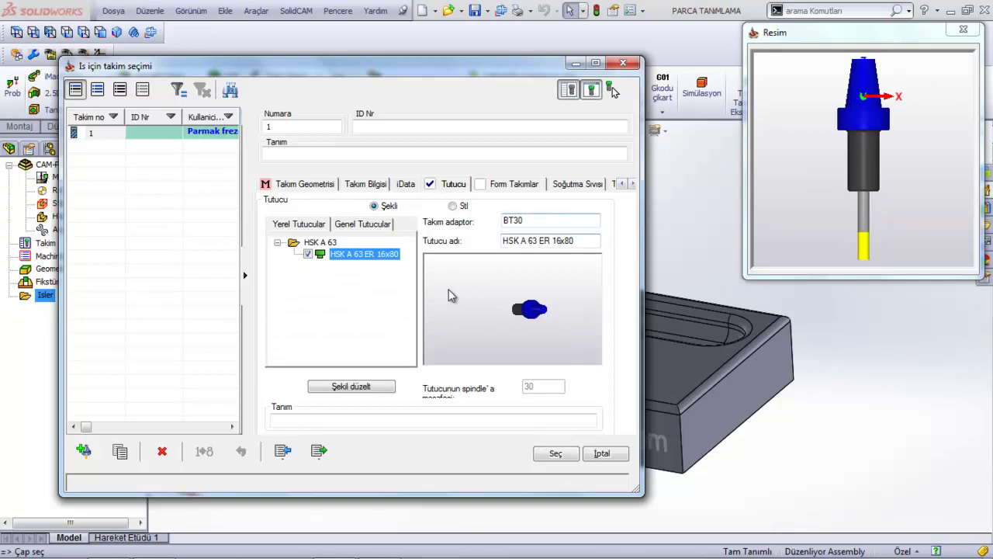
{"action": "left_click", "coordinate": [308, 255]}
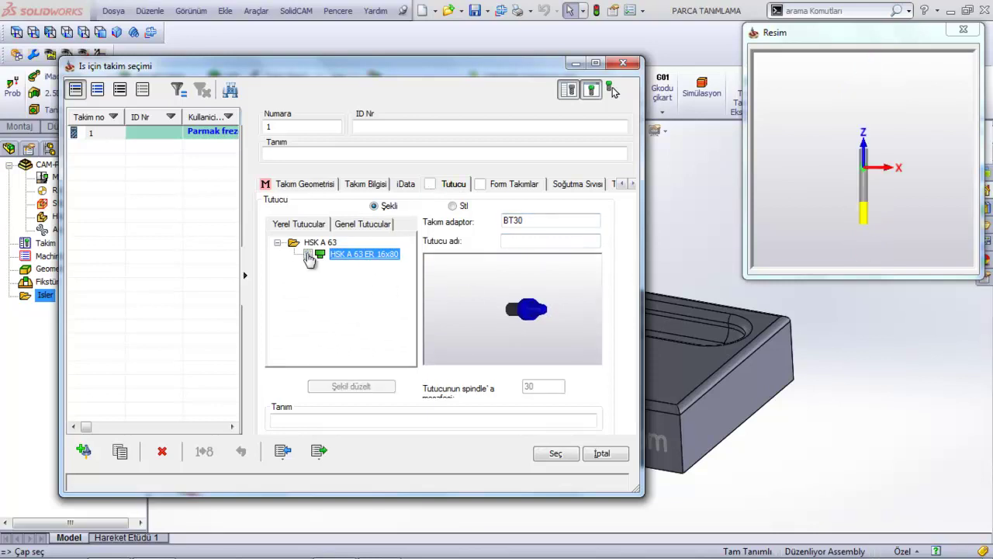
{"action": "left_click", "coordinate": [308, 254]}
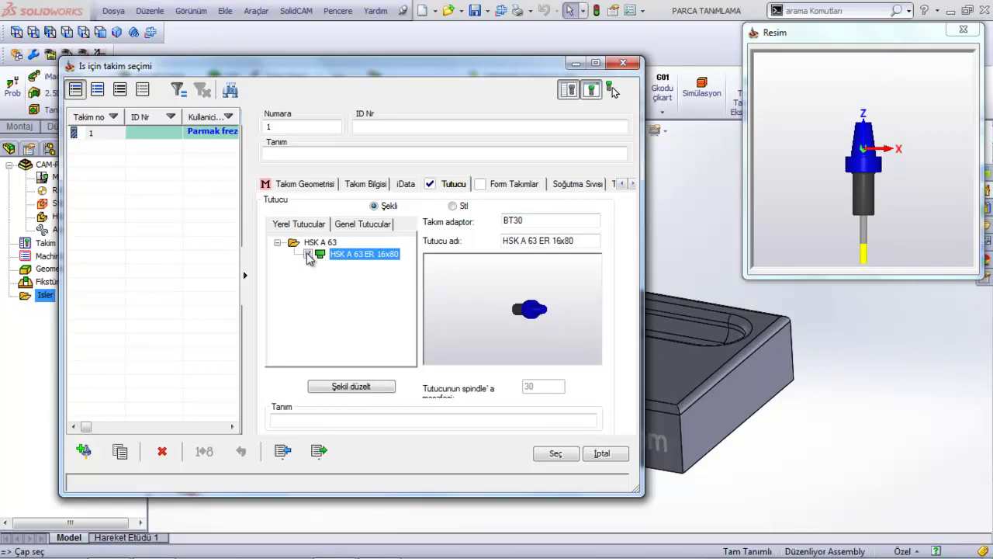
{"action": "left_click", "coordinate": [516, 186]}
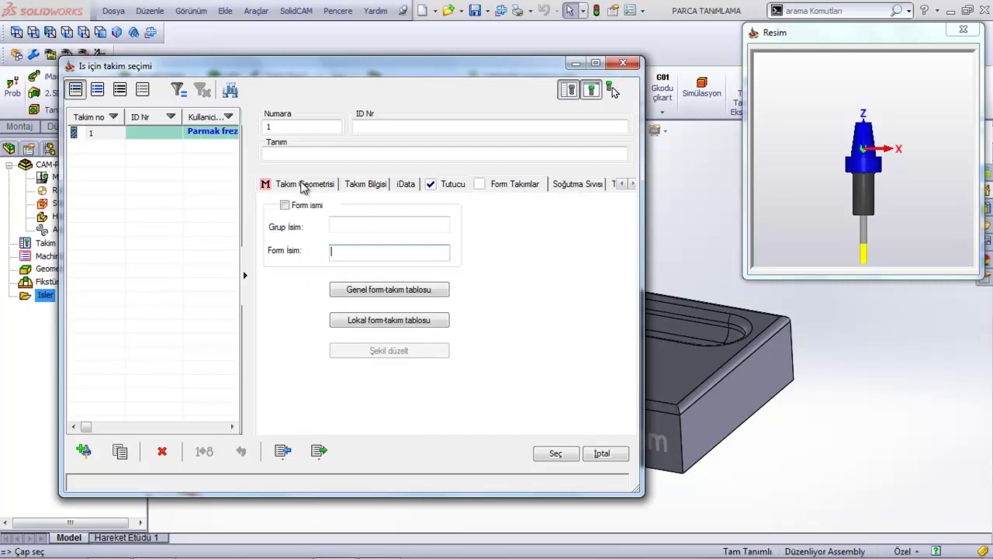
Step: Add another Parmak freze end mill to the tool table as tool 2
{"action": "left_click", "coordinate": [302, 186]}
{"action": "right_click", "coordinate": [172, 292]}
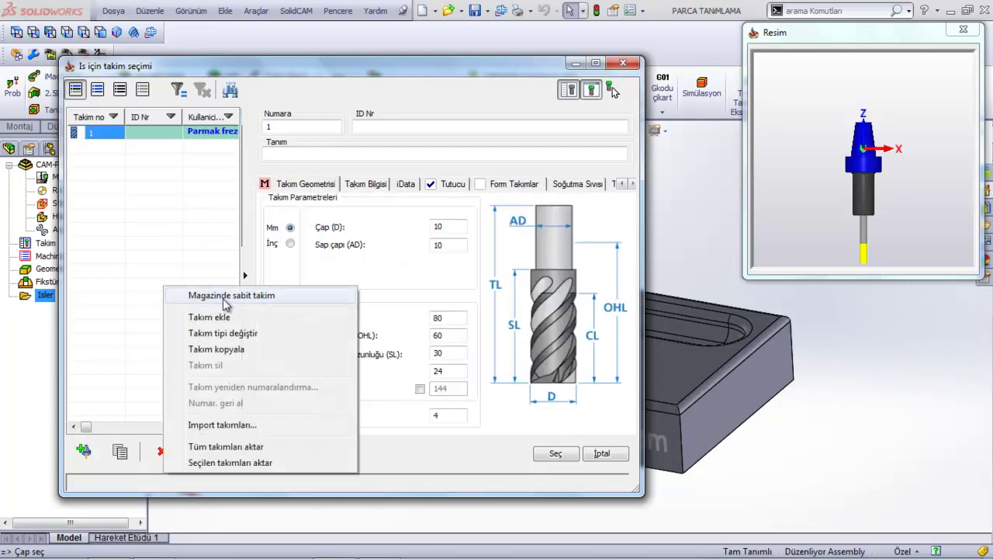
{"action": "left_click", "coordinate": [229, 318]}
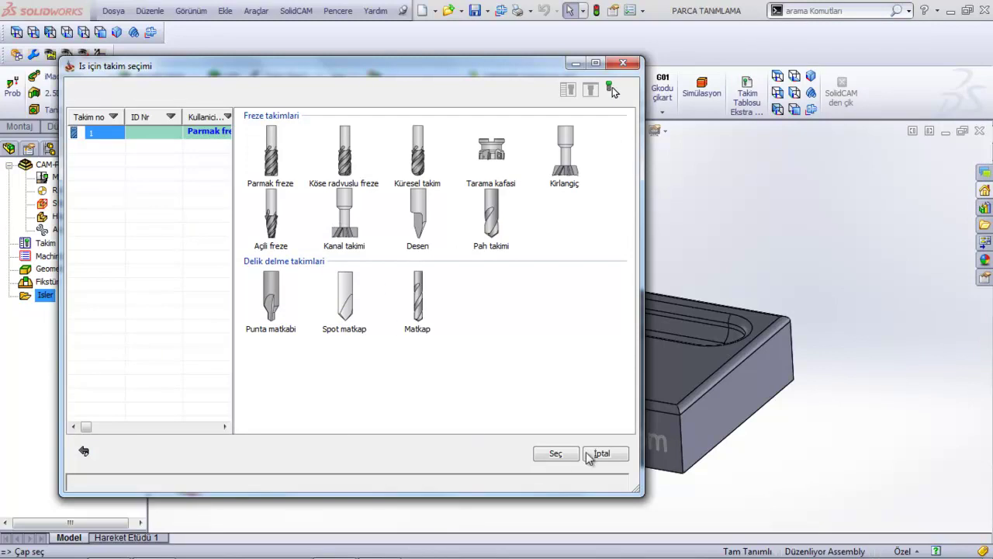
{"action": "left_click", "coordinate": [542, 455]}
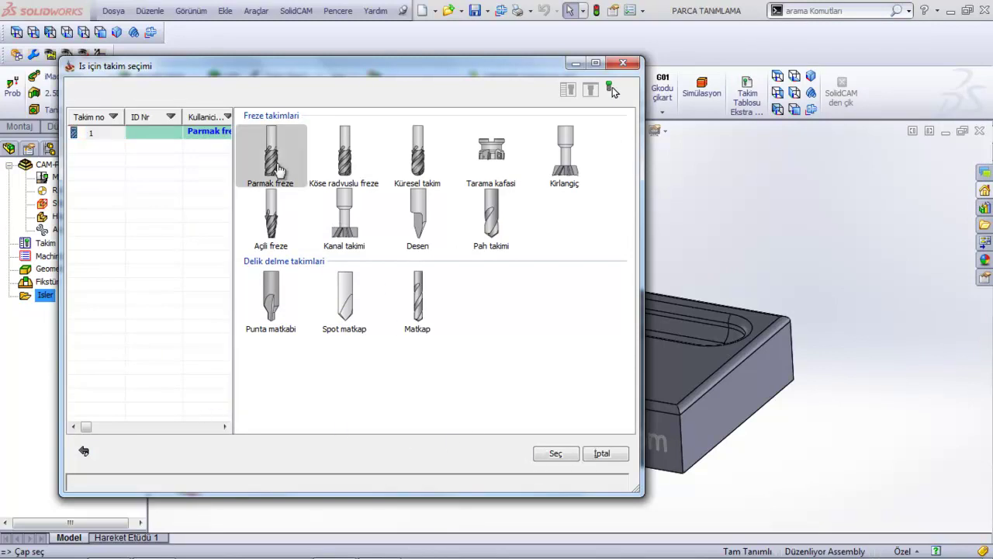
{"action": "double_click", "coordinate": [281, 169]}
{"action": "left_click", "coordinate": [514, 187]}
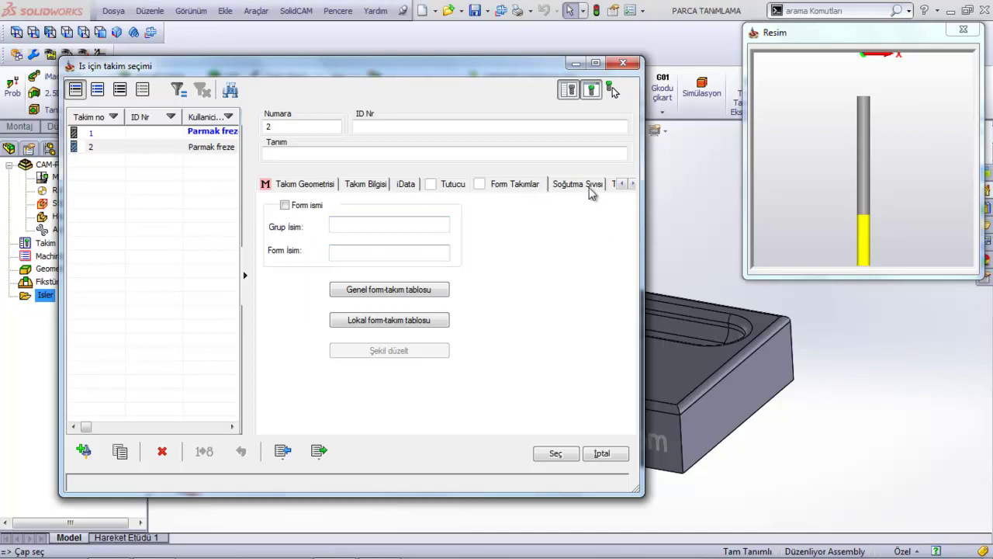
Step: Check tool 2's coolant options, then its 6 mm, two-flute geometry
{"action": "left_click", "coordinate": [565, 185]}
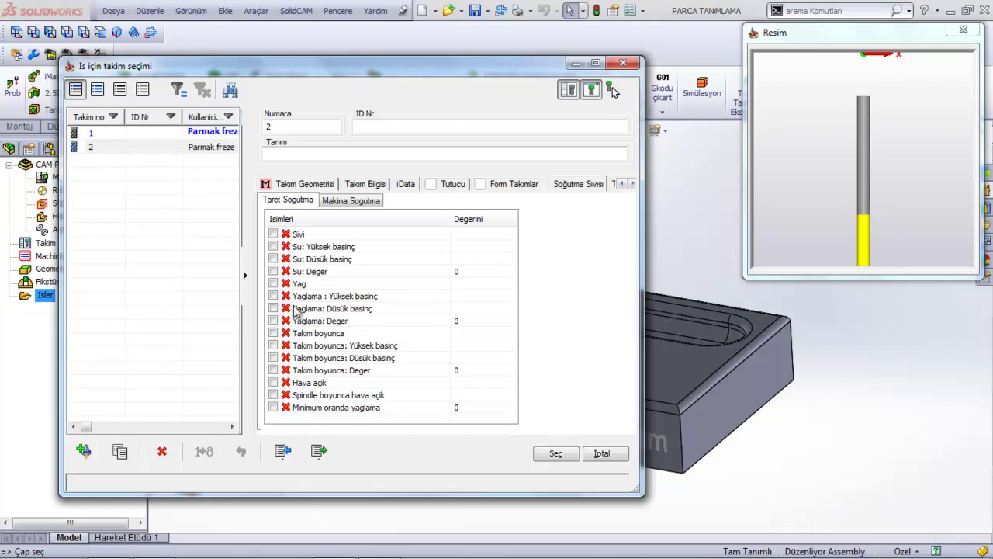
{"action": "left_click", "coordinate": [307, 187]}
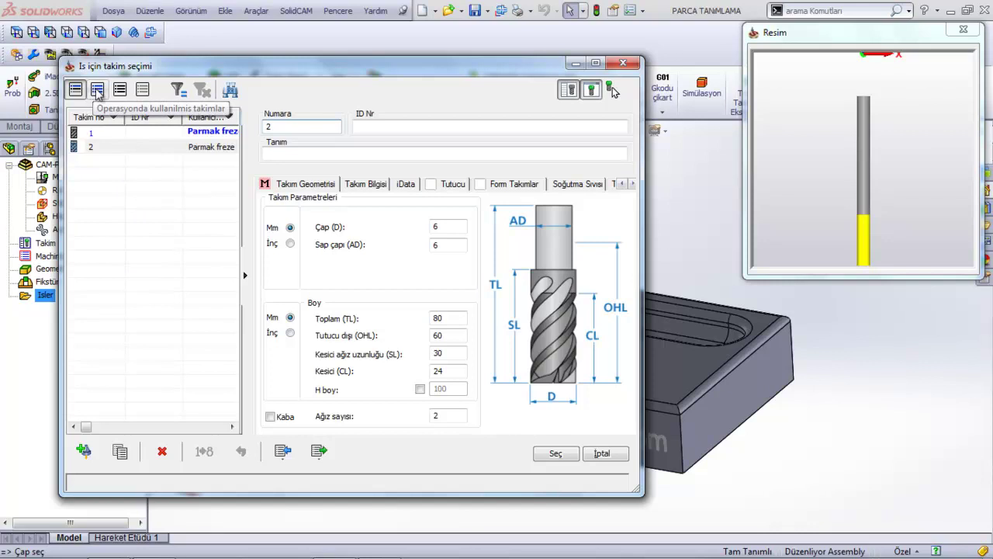
Step: Assign tool 1, the 10 mm end mill, to the pocket operation and save the tool table
{"action": "left_click", "coordinate": [97, 91]}
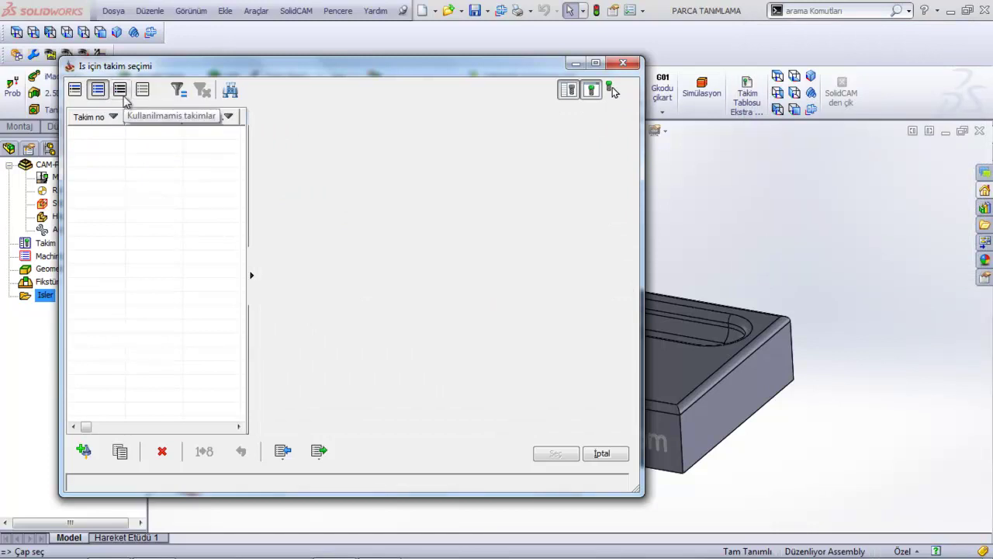
{"action": "left_click", "coordinate": [120, 91]}
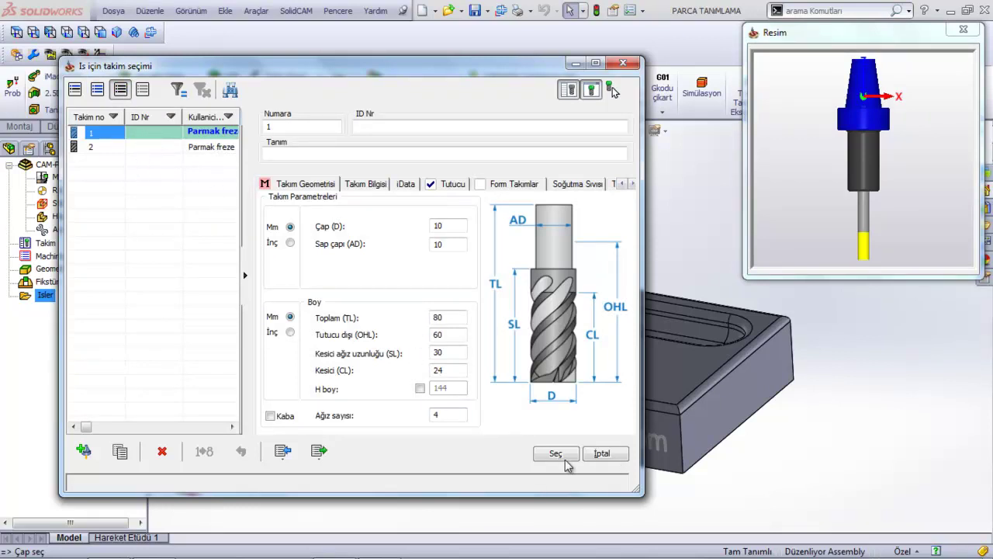
{"action": "left_click", "coordinate": [600, 454]}
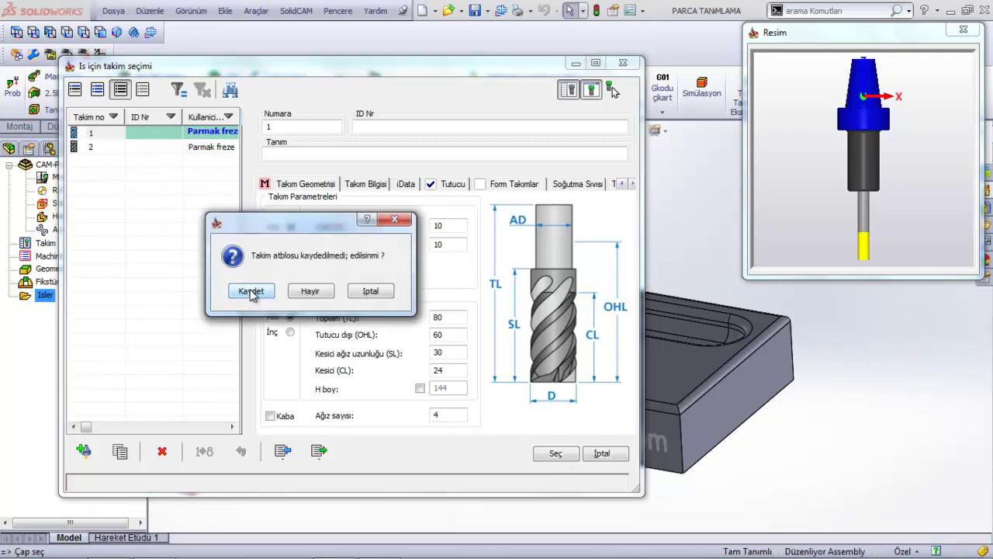
{"action": "left_click", "coordinate": [251, 291]}
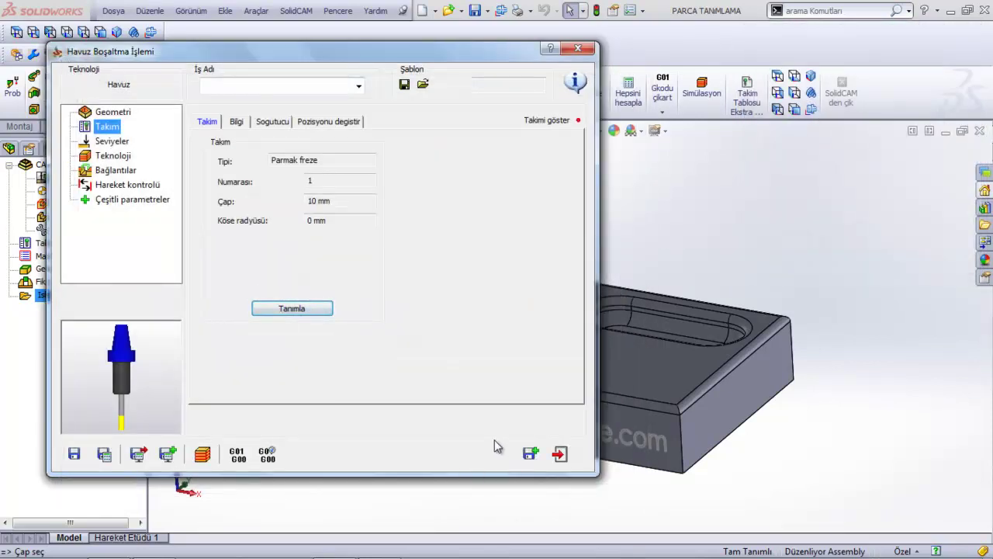
{"action": "left_click", "coordinate": [315, 161]}
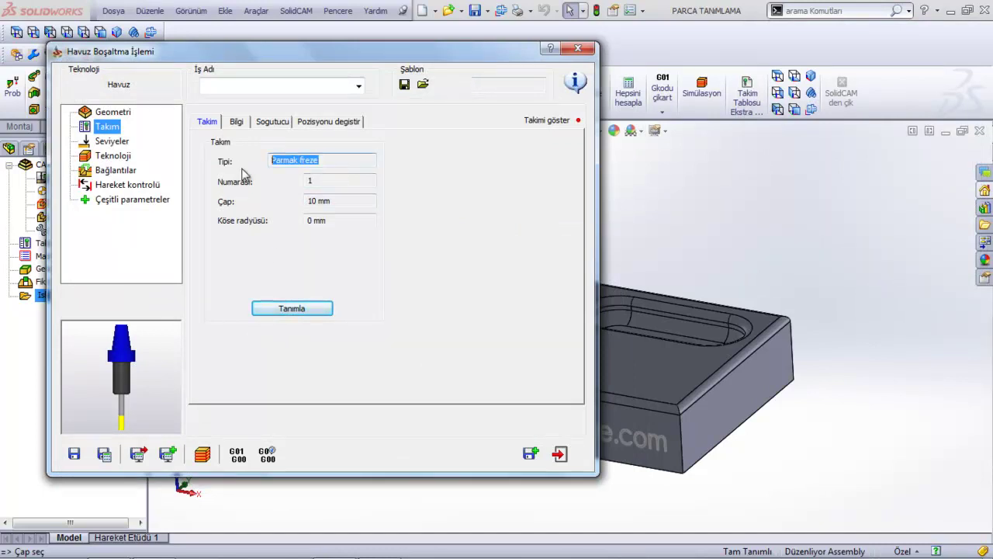
{"action": "left_click", "coordinate": [333, 160]}
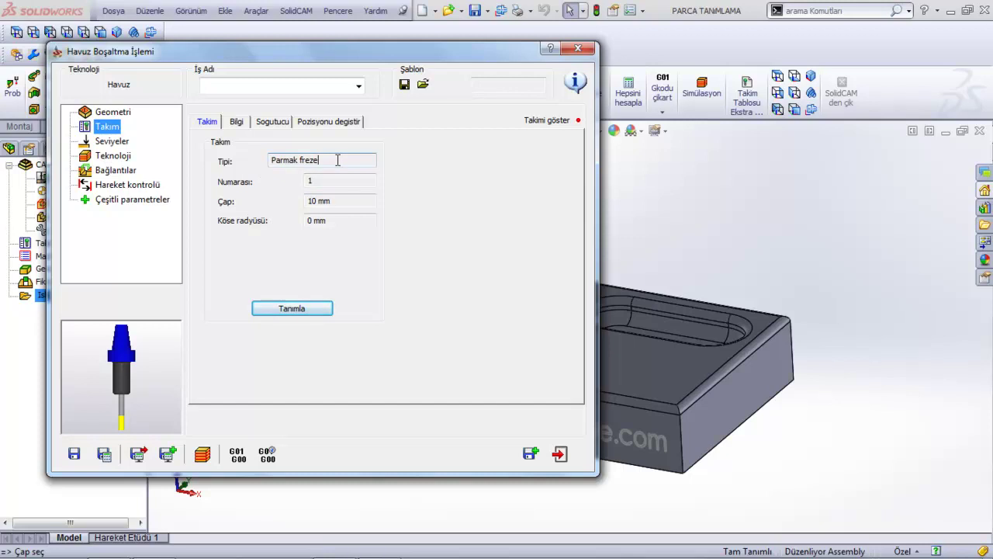
{"action": "left_click", "coordinate": [329, 181]}
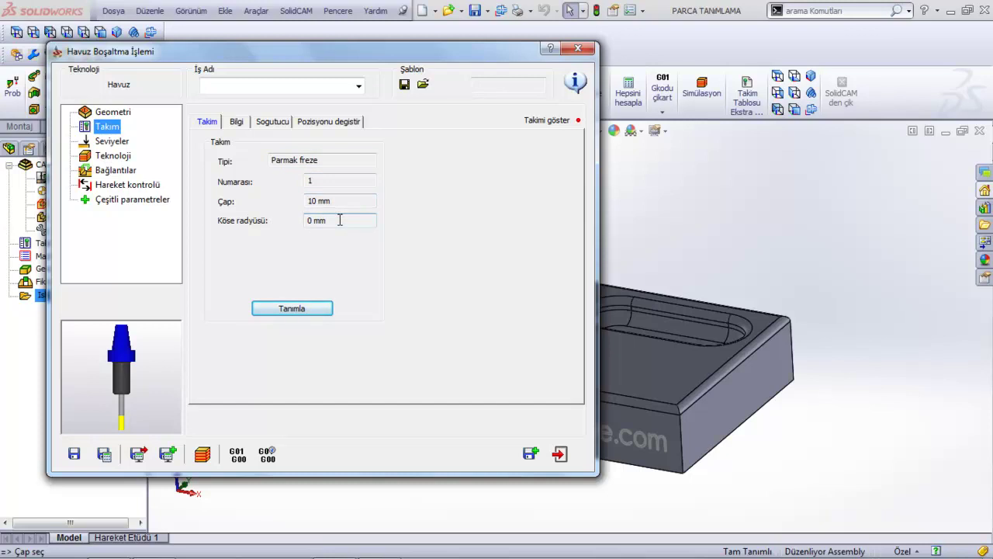
{"action": "left_click", "coordinate": [239, 123]}
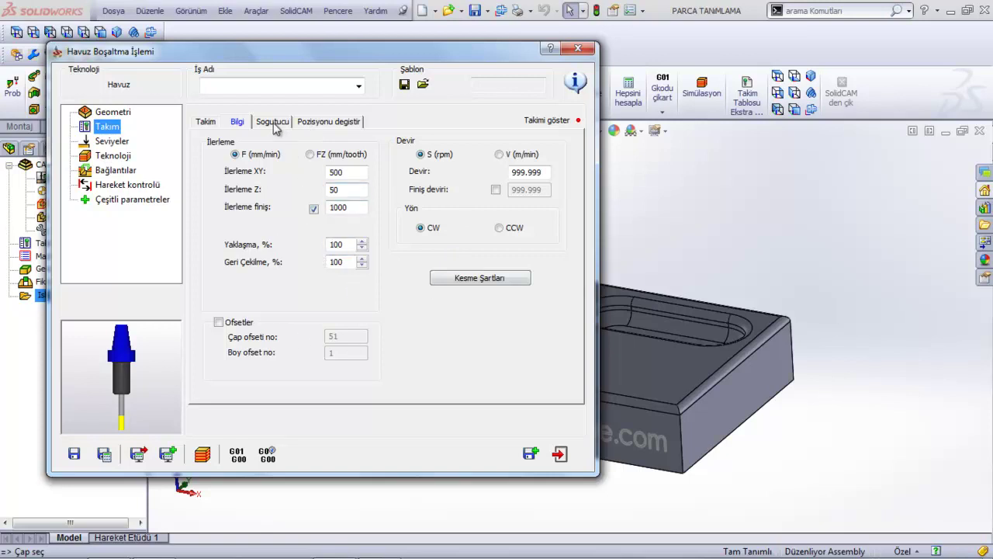
{"action": "left_click", "coordinate": [276, 124]}
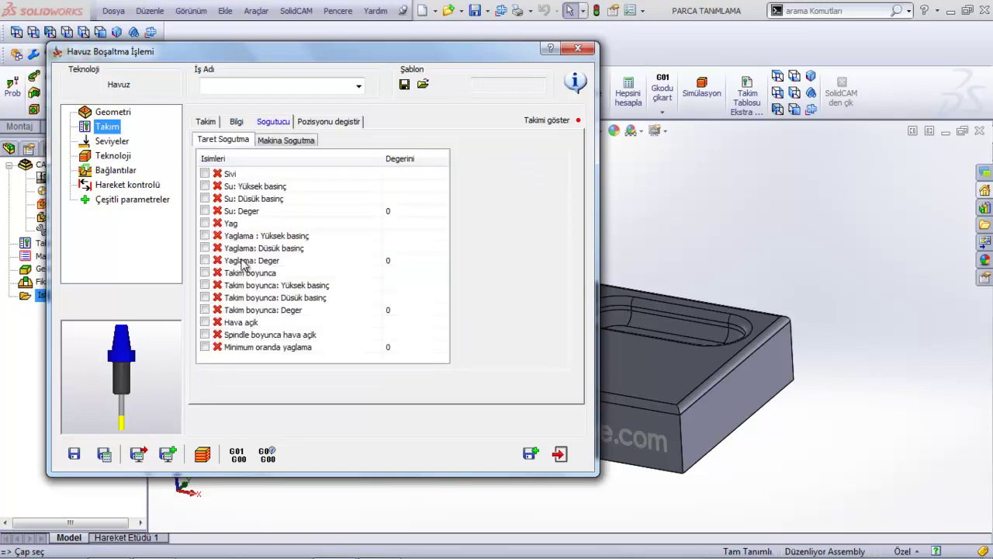
{"action": "left_click", "coordinate": [284, 143]}
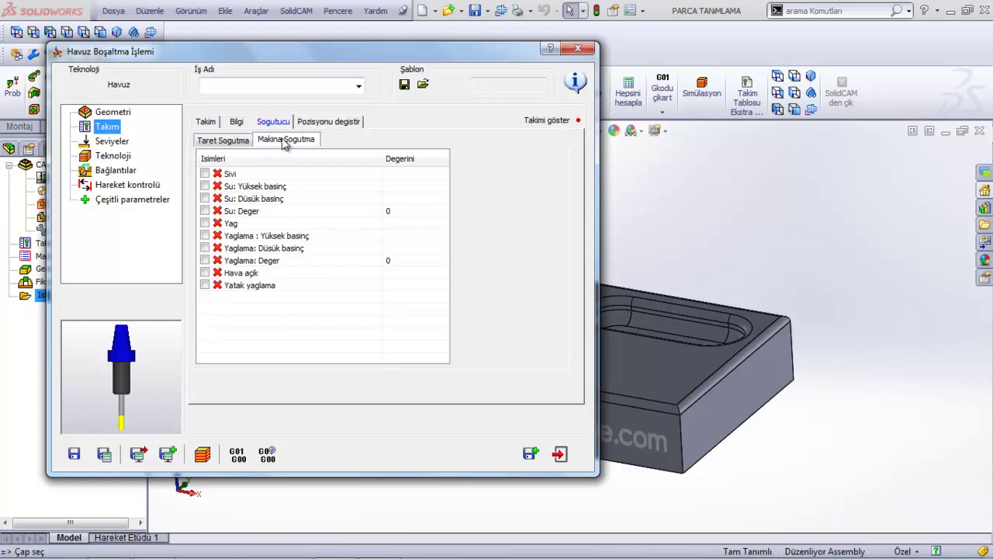
{"action": "left_click", "coordinate": [237, 143]}
{"action": "left_click", "coordinate": [230, 144]}
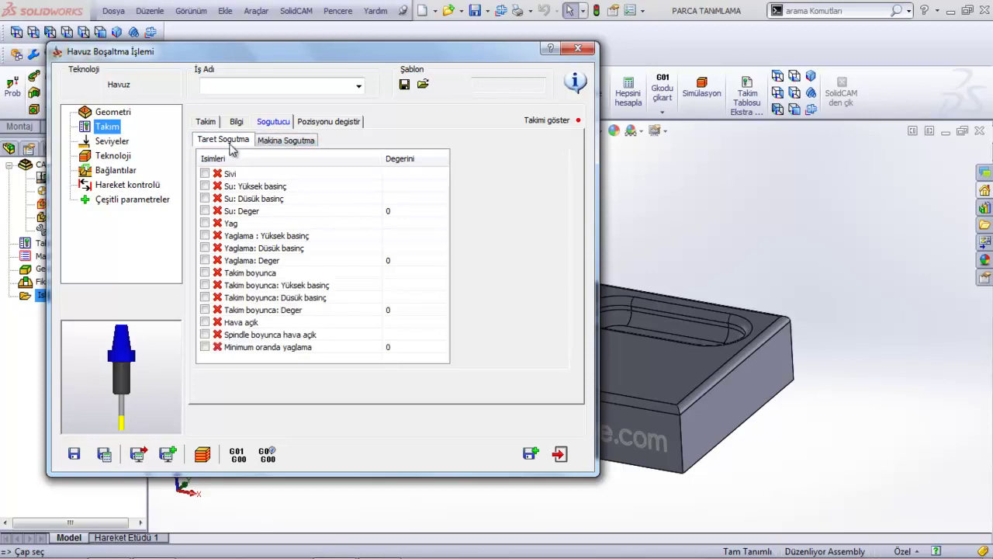
{"action": "left_click", "coordinate": [285, 143]}
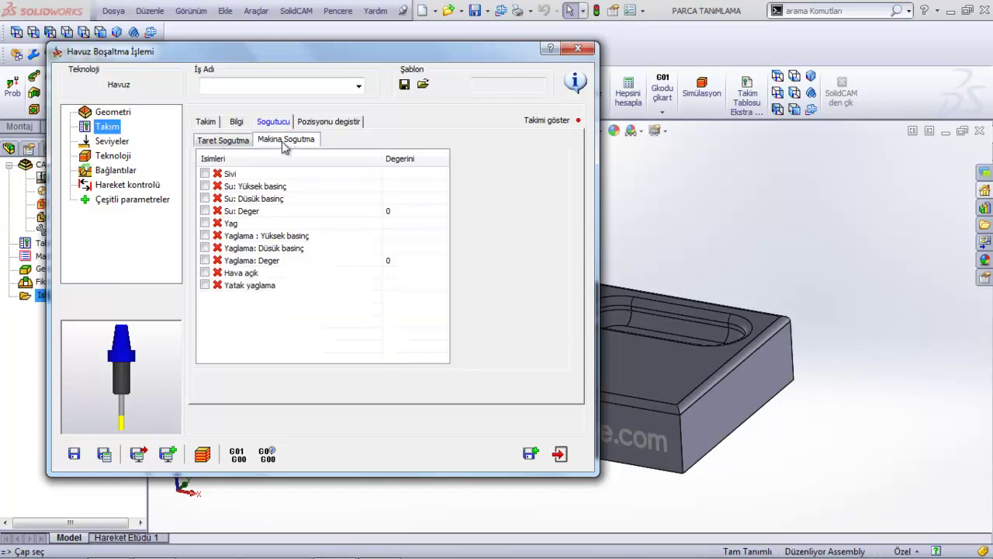
{"action": "left_click", "coordinate": [230, 143]}
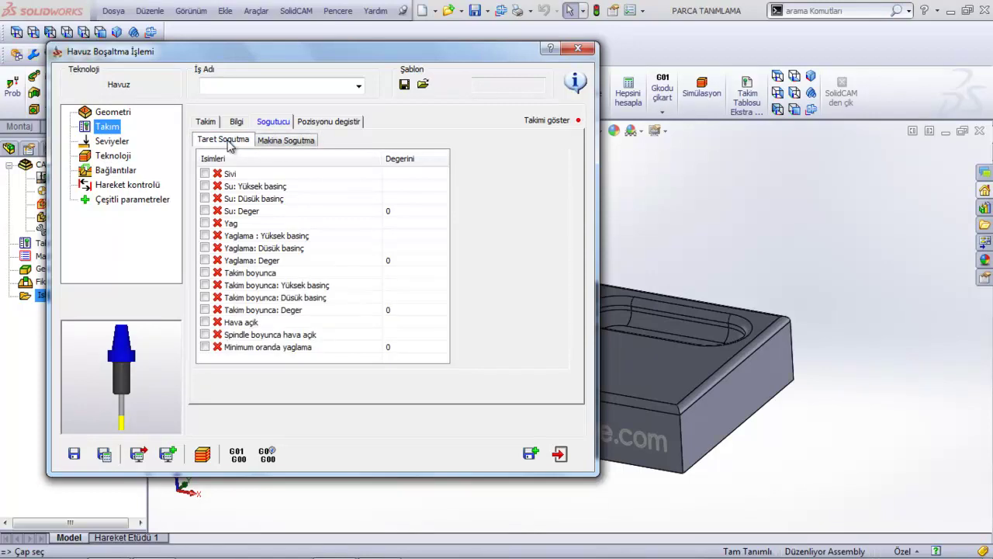
{"action": "left_click", "coordinate": [210, 122]}
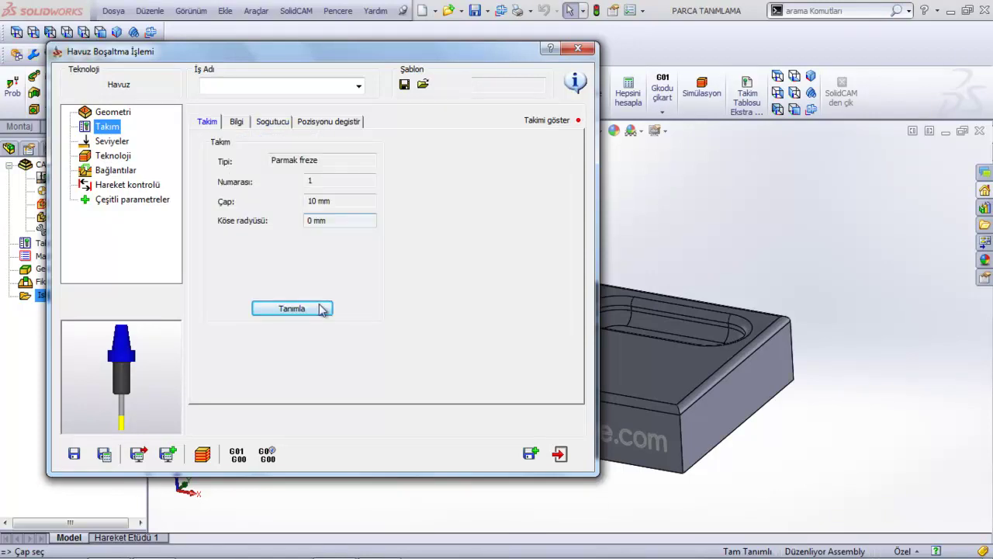
{"action": "left_click", "coordinate": [560, 454]}
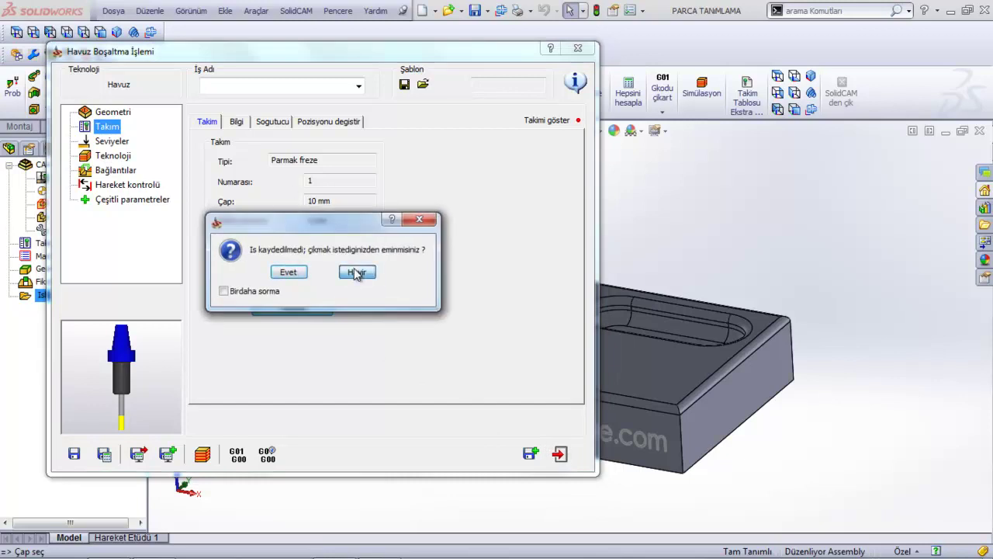
{"action": "left_click", "coordinate": [357, 273]}
{"action": "left_click", "coordinate": [553, 123]}
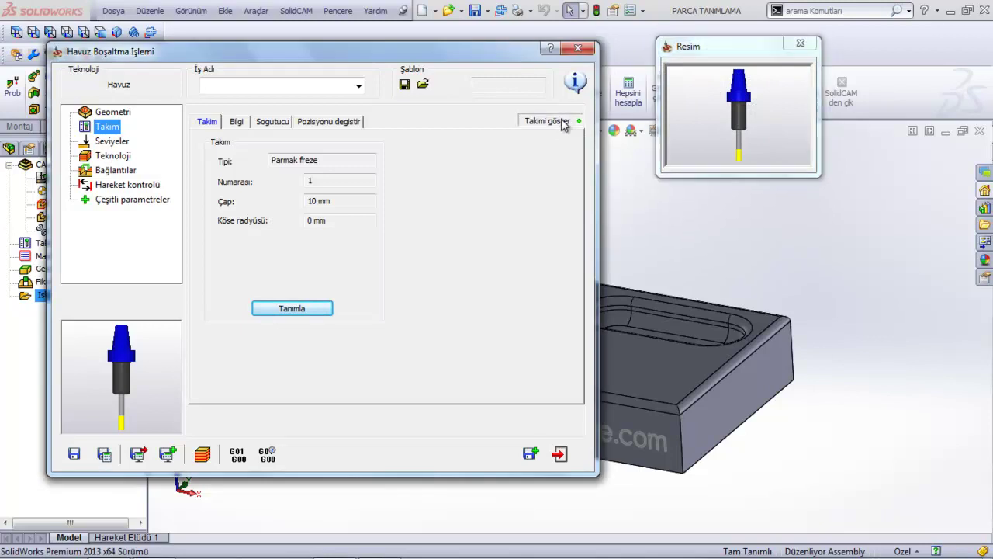
{"action": "left_click", "coordinate": [563, 122]}
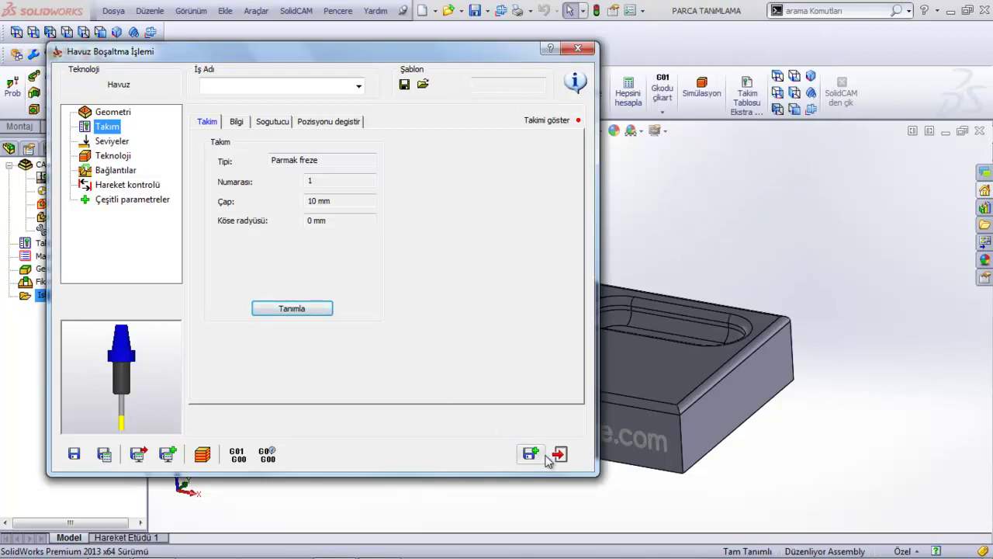